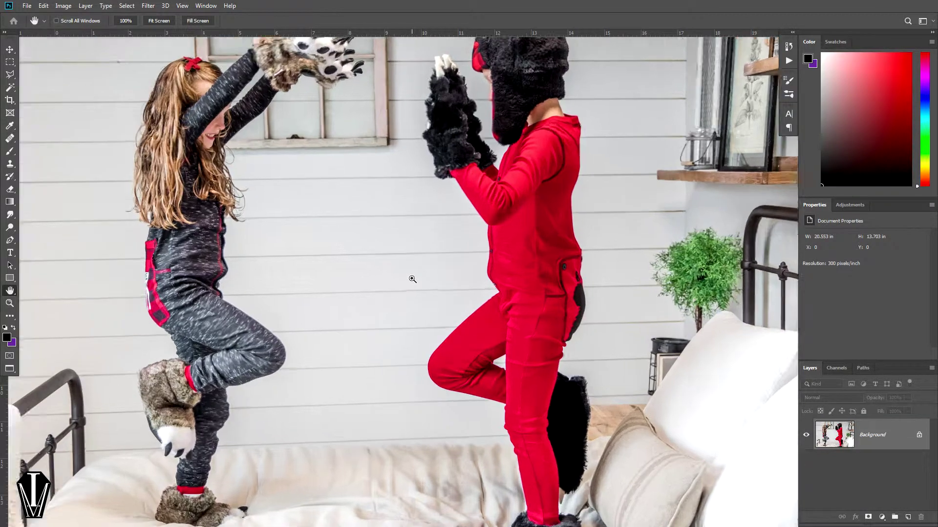
{"action": "left_click", "coordinate": [412, 279]}
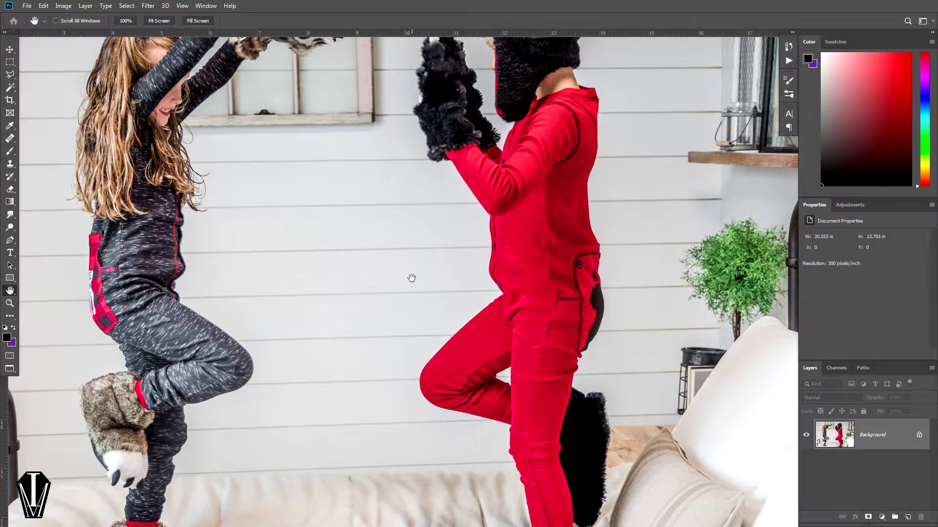
{"action": "left_click_drag", "start_coordinate": [308, 237], "coordinate": [415, 331]}
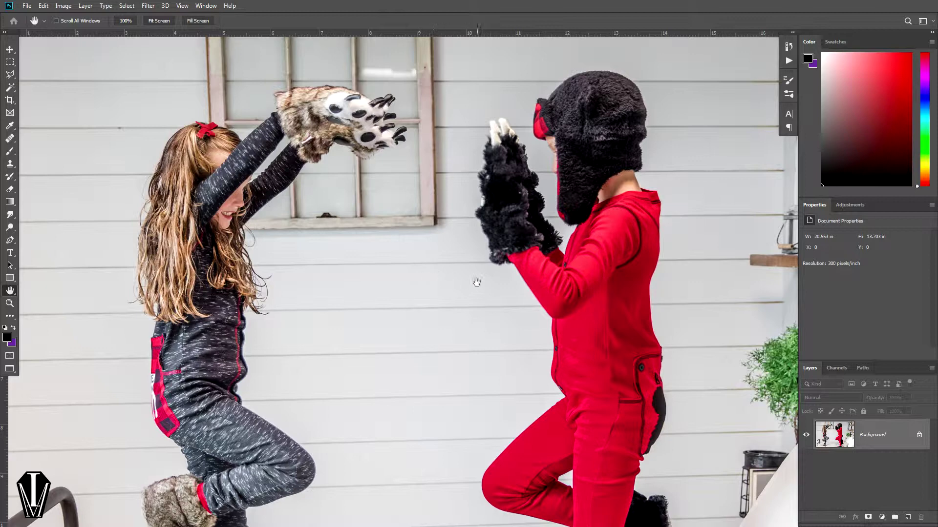
{"action": "left_click_drag", "start_coordinate": [485, 235], "coordinate": [432, 205]}
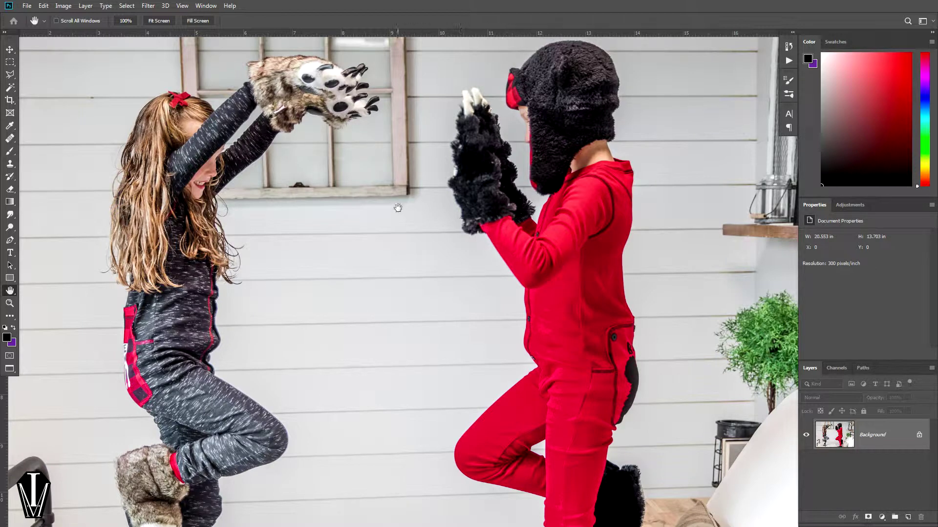
{"action": "left_click_drag", "start_coordinate": [438, 147], "coordinate": [403, 171]}
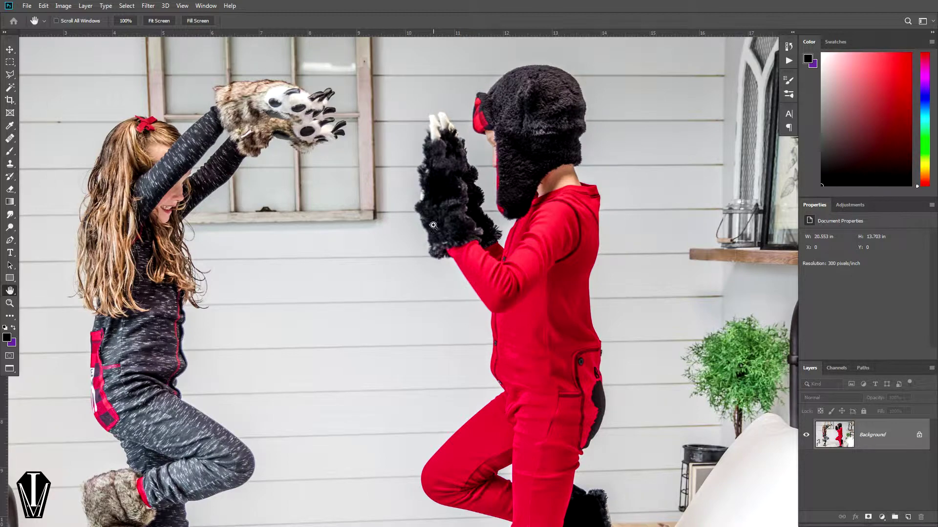
- Select the full-height right part of the photo containing the child in red and copy it to a new layer
{"action": "key", "text": "ctrl+0"}
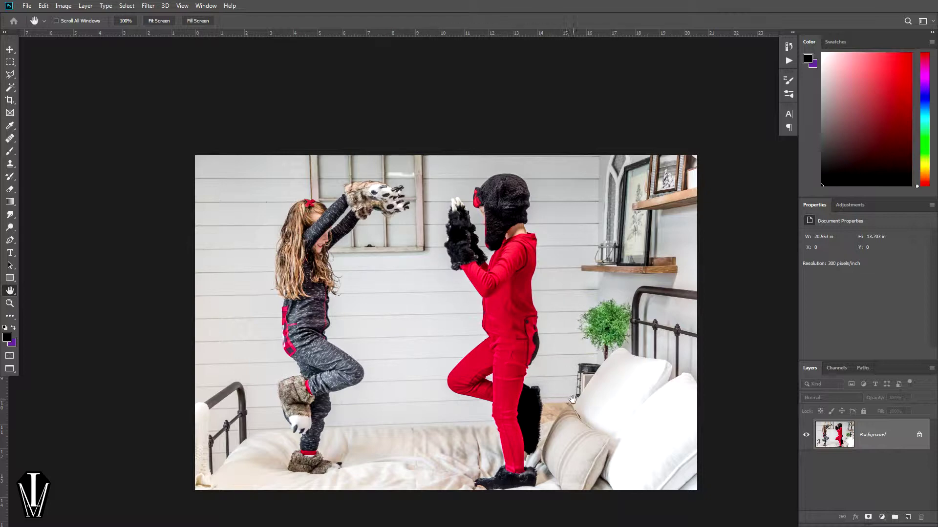
{"action": "key", "text": "m"}
{"action": "left_click_drag", "start_coordinate": [717, 497], "coordinate": [413, 142]}
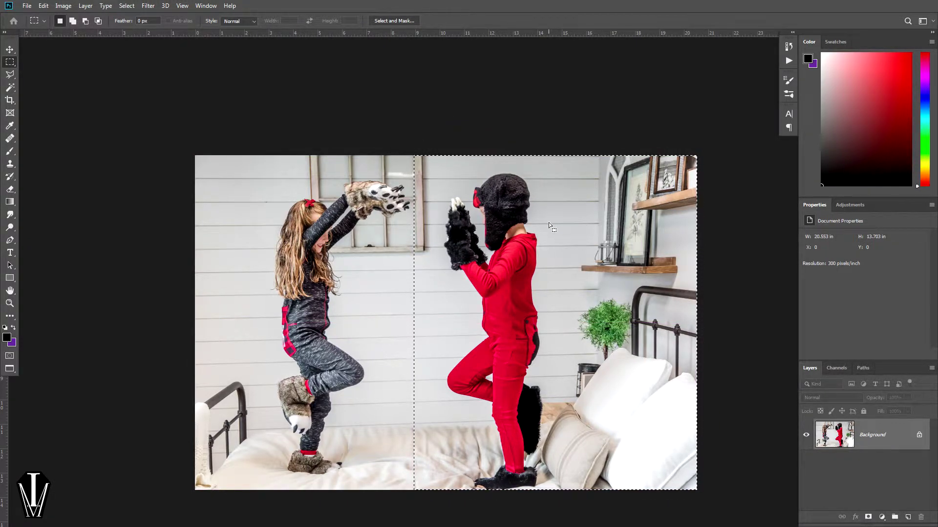
{"action": "key", "text": "ctrl+j"}
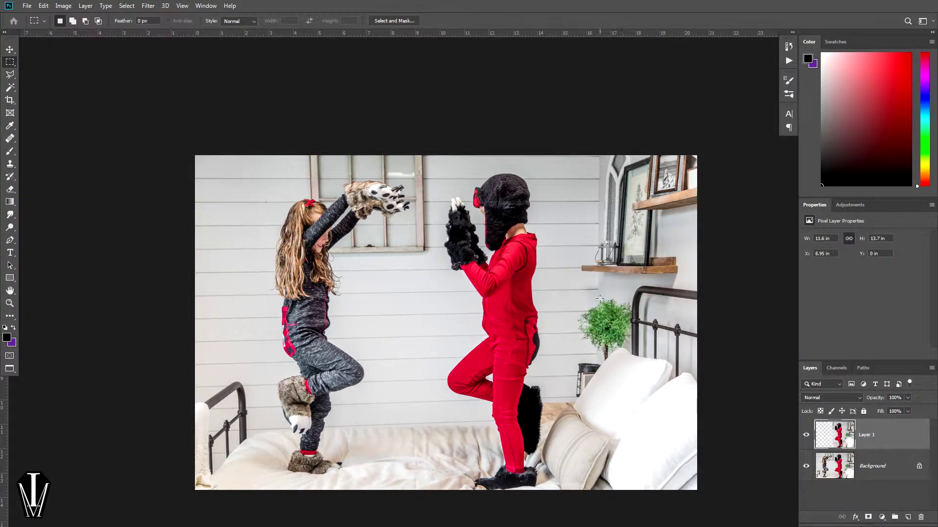
- Set the copied layer's blend mode to Difference and move it left toward the girl, to about X 7.87 in
{"action": "key", "text": "v"}
{"action": "mouse_move", "coordinate": [540, 274]}
{"action": "left_mouse_down"}
{"action": "mouse_move", "coordinate": [586, 274]}
{"action": "mouse_move", "coordinate": [491, 297]}
{"action": "mouse_move", "coordinate": [565, 258]}
{"action": "mouse_move", "coordinate": [501, 307]}
{"action": "mouse_move", "coordinate": [588, 251]}
{"action": "mouse_move", "coordinate": [504, 269]}
{"action": "mouse_move", "coordinate": [512, 282]}
{"action": "mouse_move", "coordinate": [533, 277]}
{"action": "left_mouse_up"}
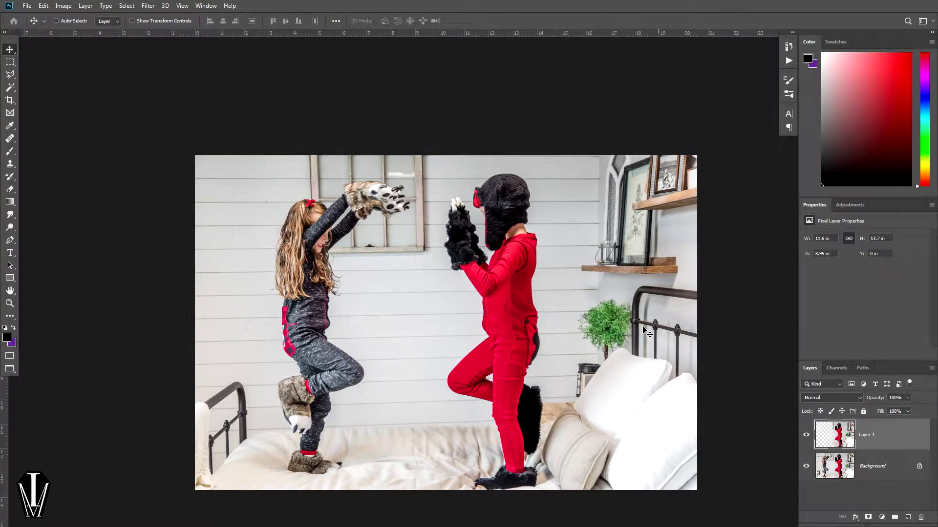
{"action": "left_click", "coordinate": [857, 398]}
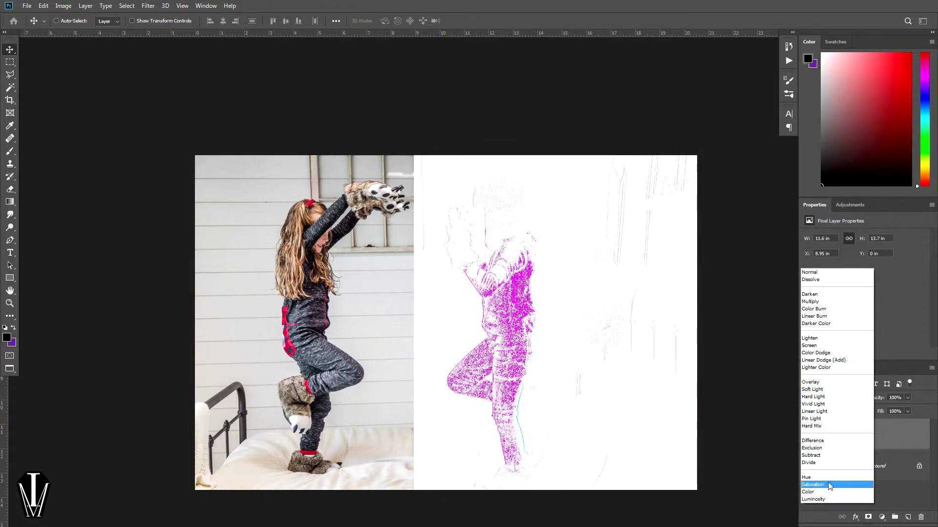
{"action": "left_click", "coordinate": [823, 443]}
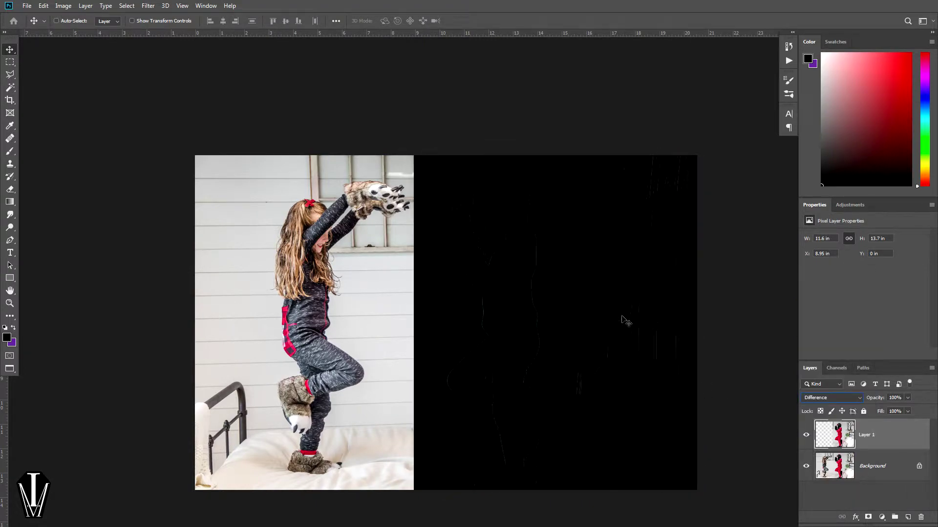
{"action": "left_click_drag", "start_coordinate": [609, 314], "coordinate": [580, 312]}
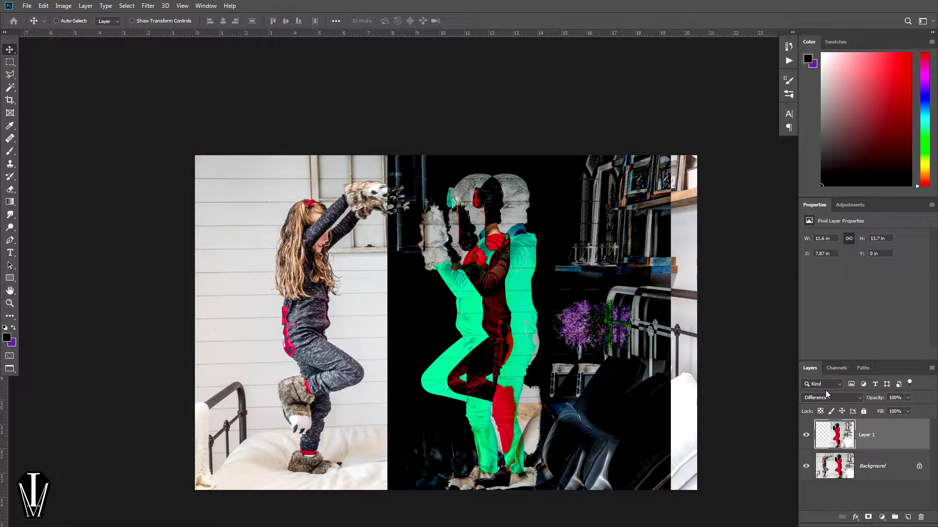
- Set the copied layer's blend mode to Normal and lower its opacity to about 51%
{"action": "left_click", "coordinate": [858, 399]}
{"action": "left_click", "coordinate": [837, 276]}
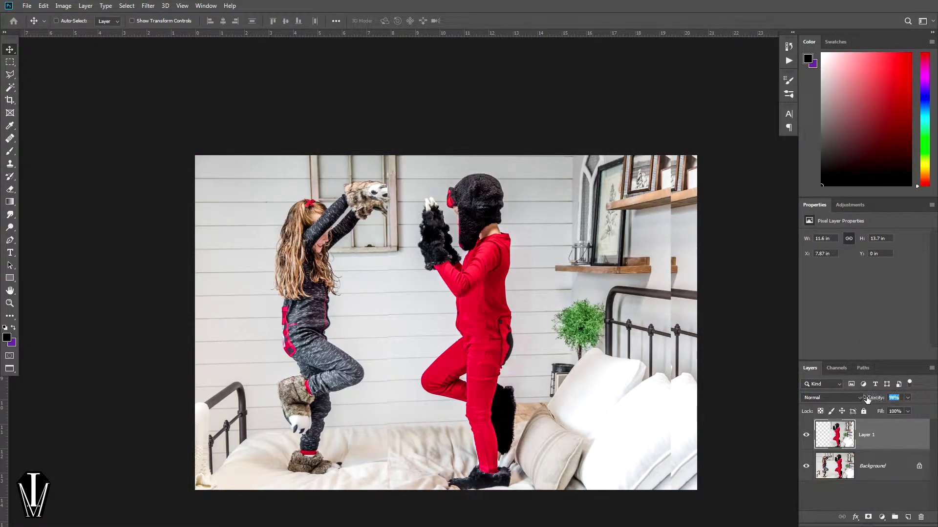
{"action": "left_click_drag", "start_coordinate": [868, 400], "coordinate": [853, 399]}
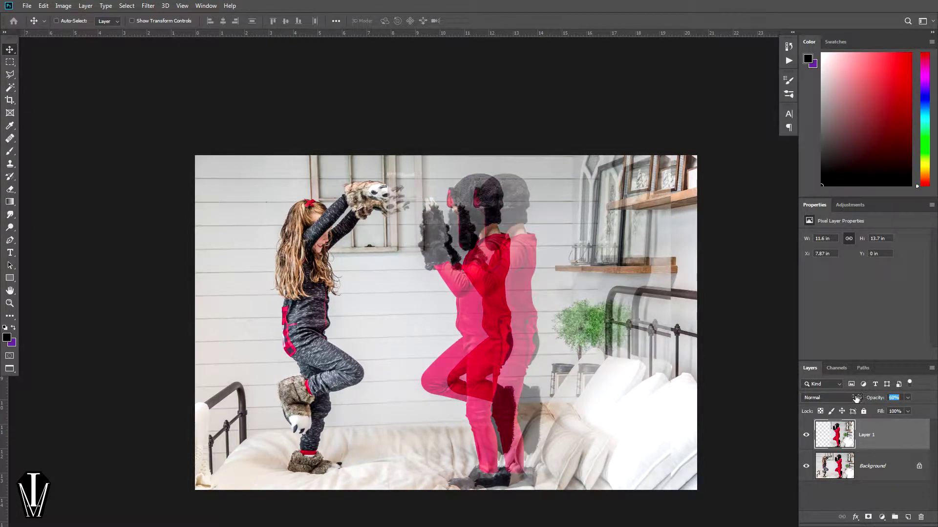
- Move the copied layer farther left to about X 7.53 in and nudge it down to 0.02 in, aligning the wall siding lines
{"action": "left_click_drag", "start_coordinate": [521, 276], "coordinate": [514, 277]}
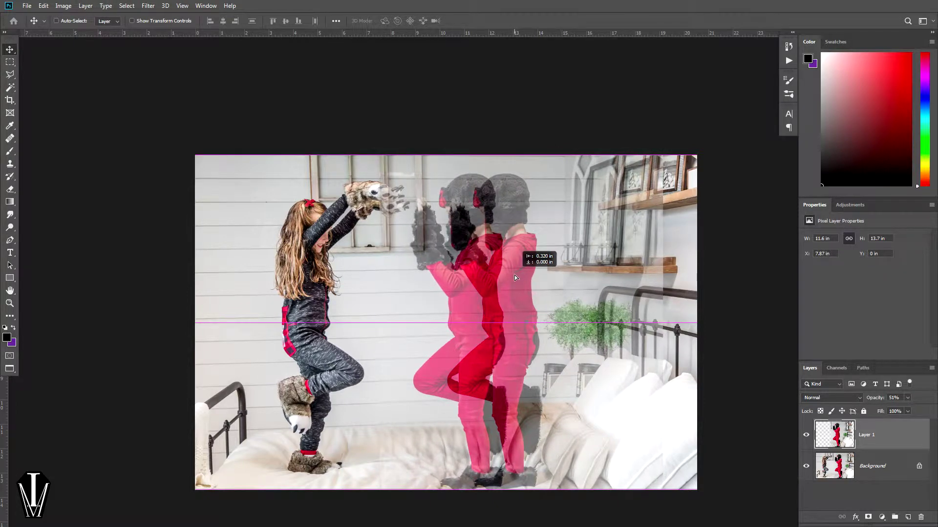
{"action": "left_click_drag", "start_coordinate": [514, 275], "coordinate": [514, 275]}
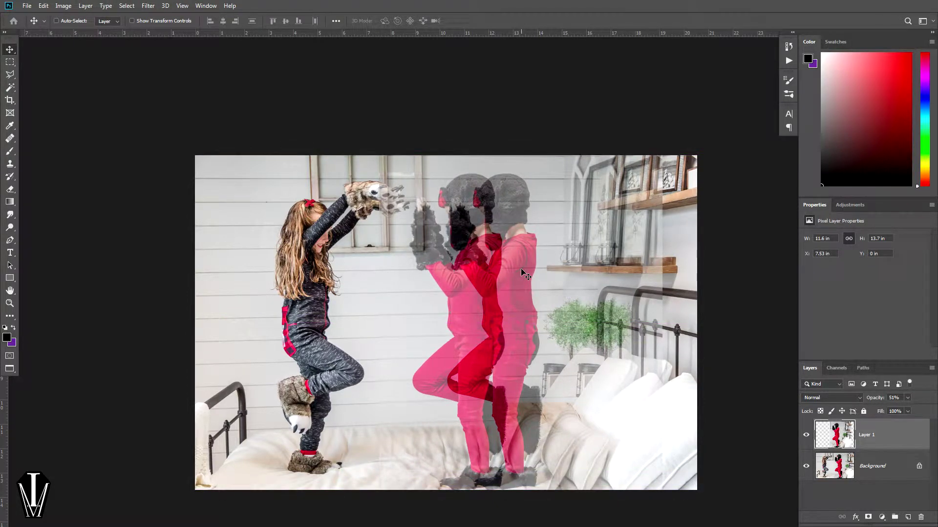
{"action": "key", "text": "ctrl+plus"}
{"action": "key", "text": "ctrl+plus"}
{"action": "key", "text": "ctrl+plus"}
{"action": "key", "text": "ctrl+plus"}
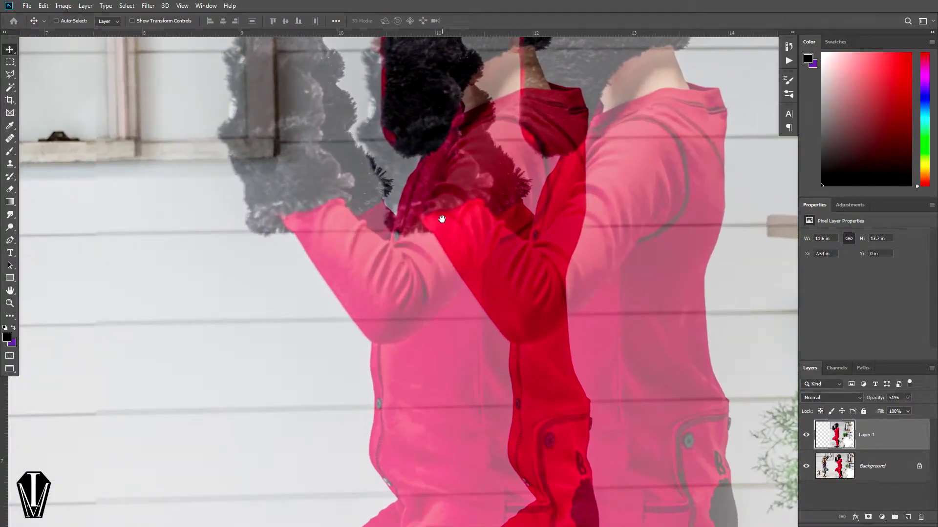
{"action": "left_click_drag", "start_coordinate": [442, 220], "coordinate": [569, 162]}
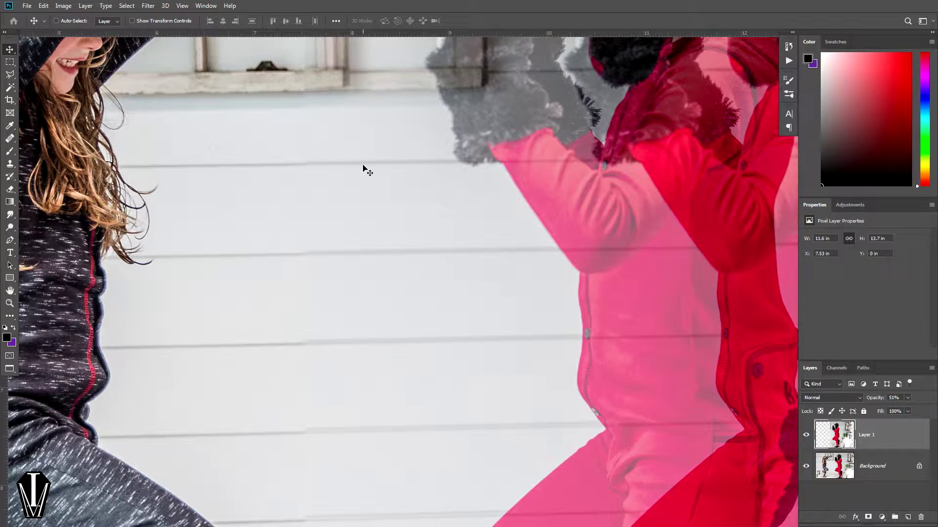
{"action": "key", "text": "Down"}
{"action": "key", "text": "Down"}
{"action": "key", "text": "Down"}
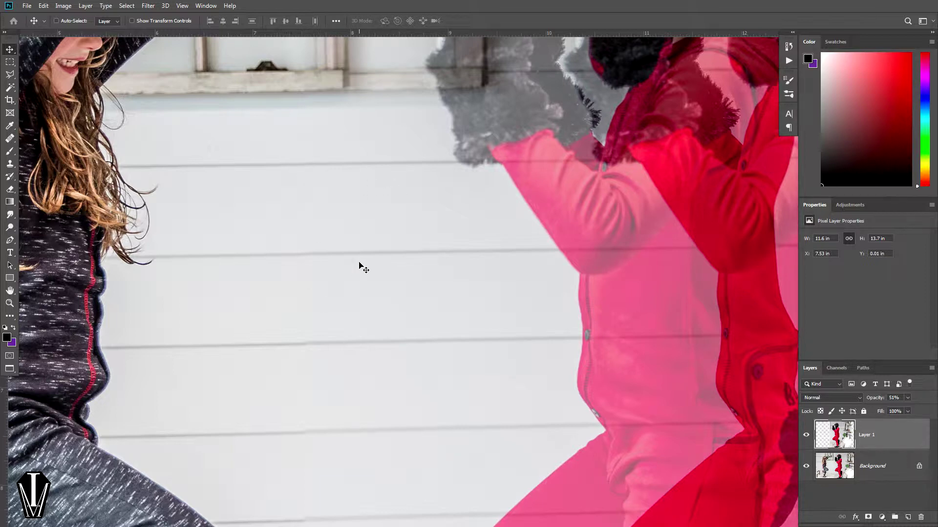
{"action": "key", "text": "Down"}
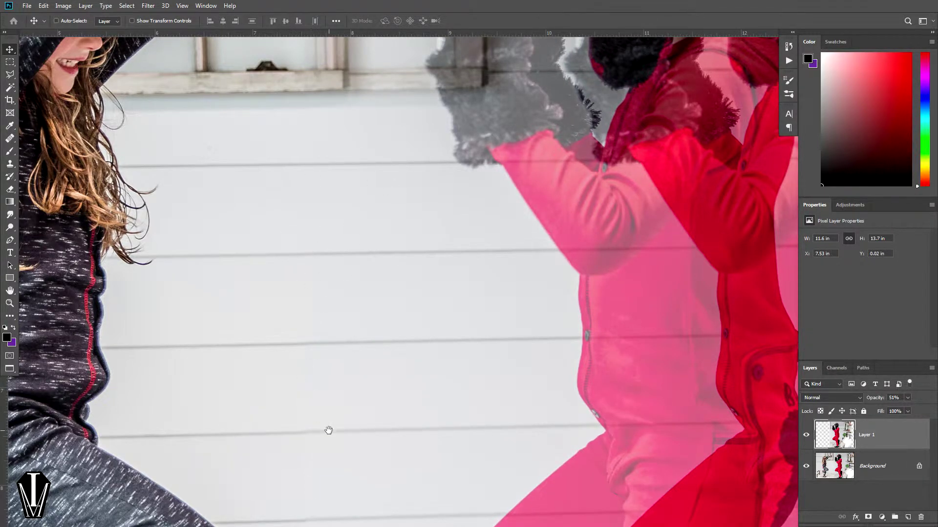
- Examine the overlap of both layers along the siding, bedding and window frame to check the alignment
{"action": "left_click_drag", "start_coordinate": [329, 430], "coordinate": [78, 60]}
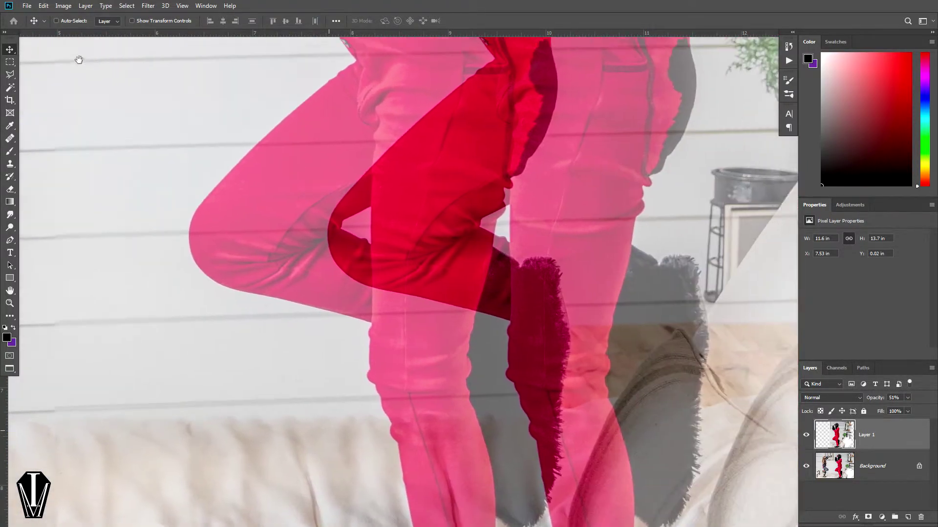
{"action": "left_click_drag", "start_coordinate": [161, 83], "coordinate": [172, 330]}
{"action": "left_click_drag", "start_coordinate": [218, 218], "coordinate": [263, 422]}
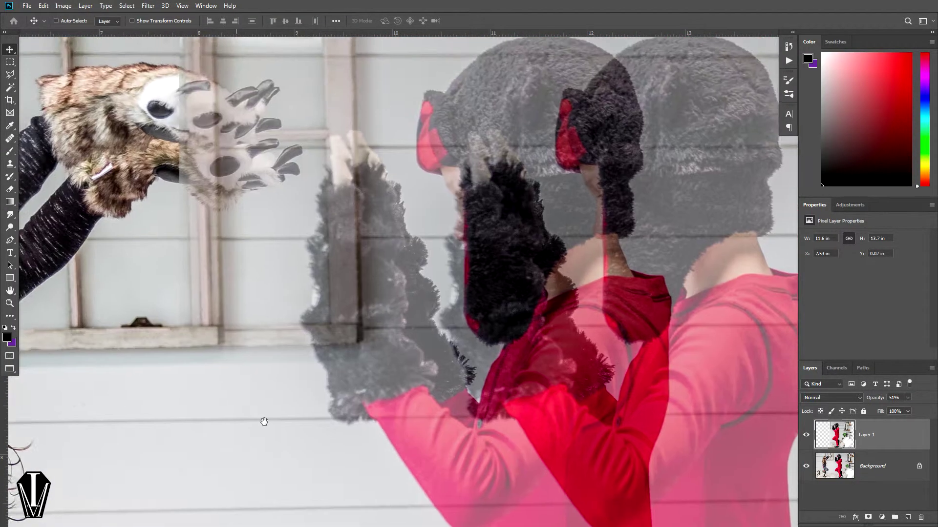
{"action": "left_click_drag", "start_coordinate": [293, 211], "coordinate": [309, 283]}
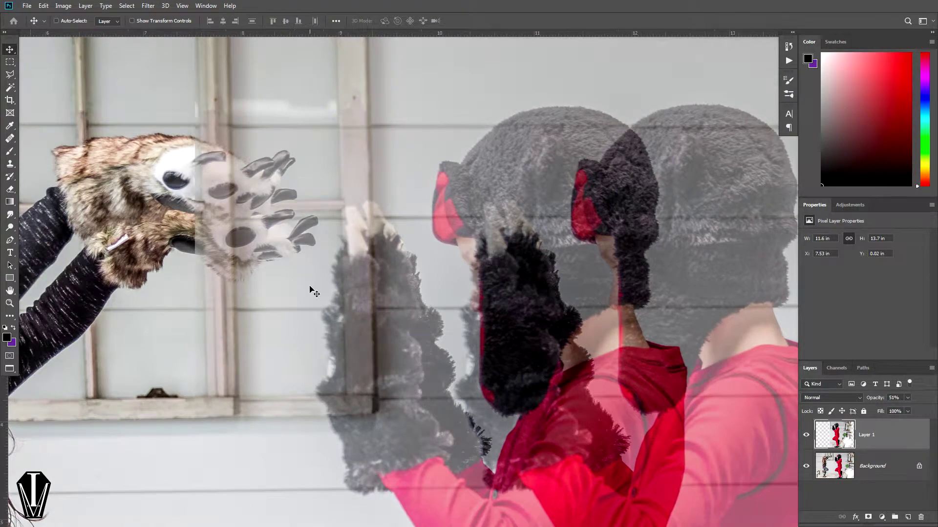
{"action": "key", "text": "ctrl+minus"}
{"action": "key", "text": "ctrl+minus"}
{"action": "key", "text": "ctrl+minus"}
{"action": "key", "text": "ctrl+minus"}
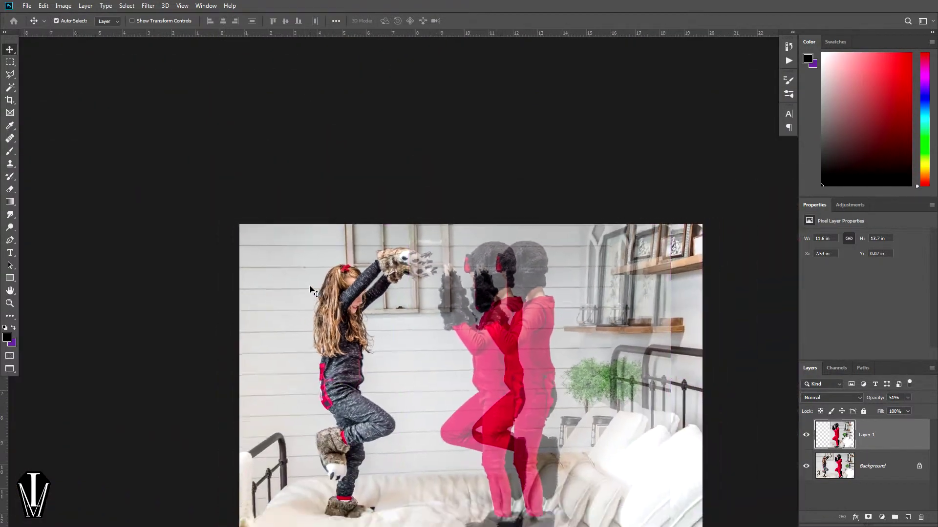
{"action": "key", "text": "ctrl+plus"}
{"action": "key", "text": "ctrl+plus"}
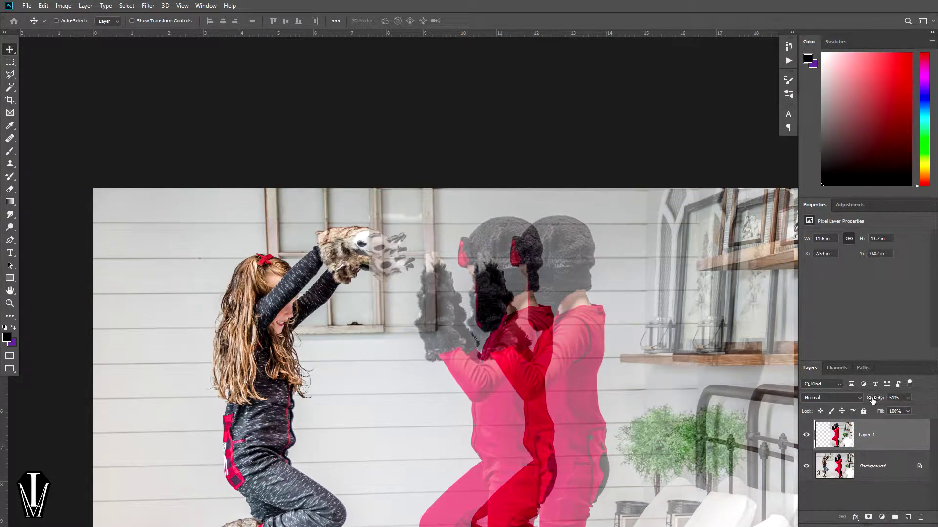
- Set the copied layer's opacity to 100%
{"action": "left_click_drag", "start_coordinate": [873, 399], "coordinate": [935, 397]}
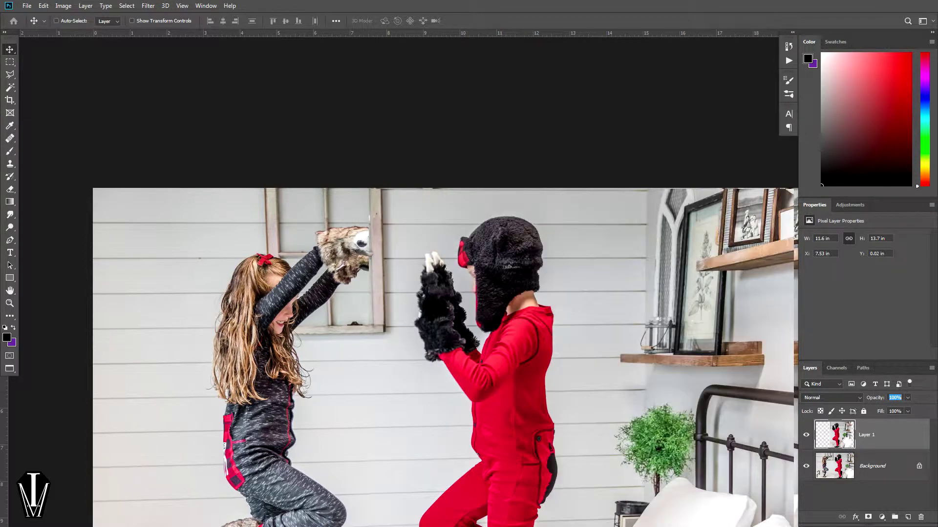
{"action": "left_click_drag", "start_coordinate": [555, 429], "coordinate": [537, 242]}
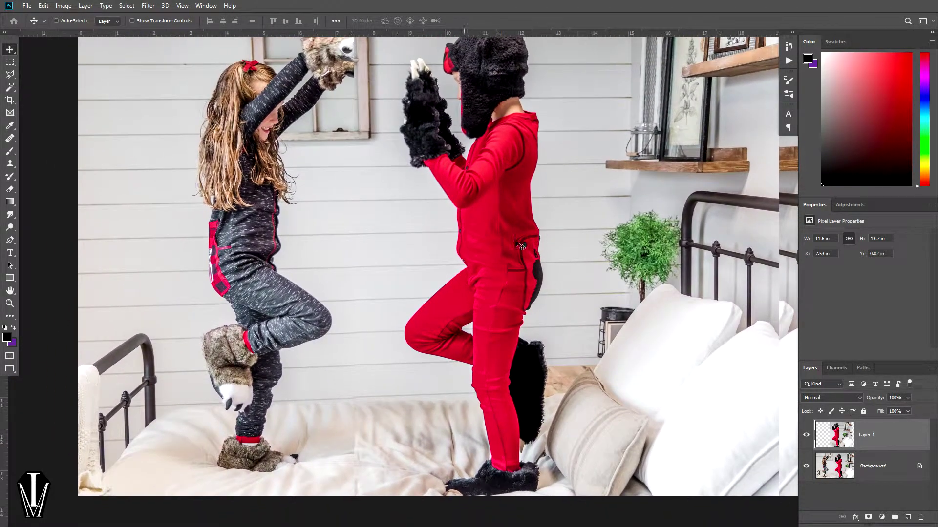
- Add a layer mask to the copied layer and set up a soft 800 px brush with black as the foreground colour
{"action": "key", "text": "b"}
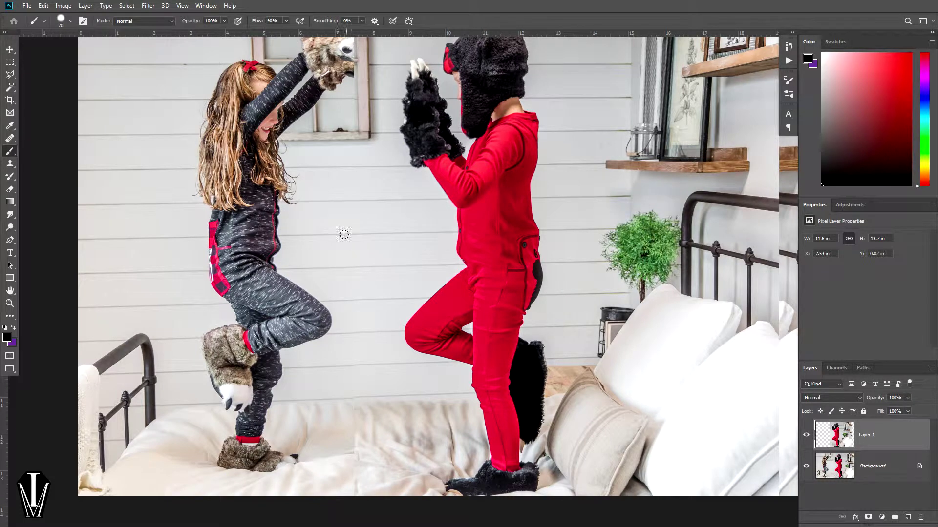
{"action": "key", "text": "bracketright"}
{"action": "key", "text": "bracketright"}
{"action": "key", "text": "bracketright"}
{"action": "key", "text": "bracketright"}
{"action": "key", "text": "bracketright"}
{"action": "key", "text": "shift+bracketleft"}
{"action": "key", "text": "shift+bracketleft"}
{"action": "left_click", "coordinate": [868, 518]}
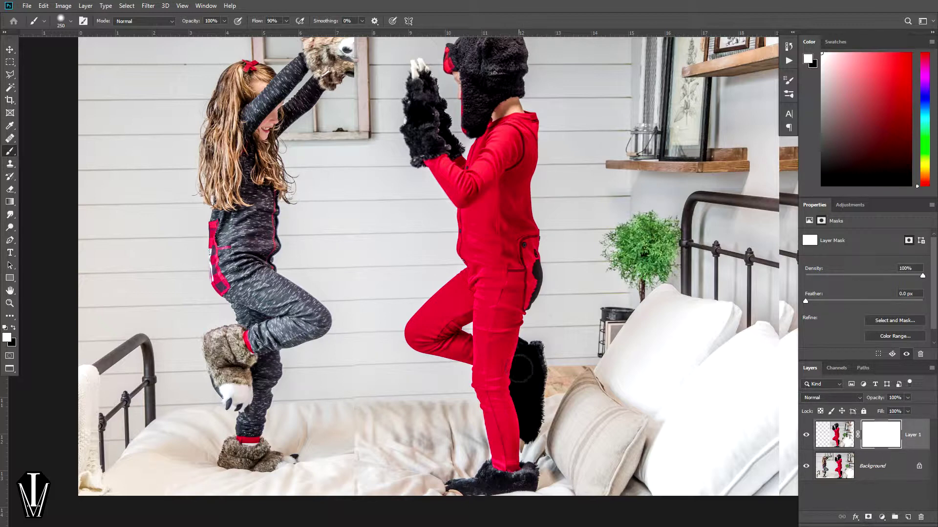
{"action": "key", "text": "bracketright"}
{"action": "key", "text": "bracketright"}
{"action": "key", "text": "bracketright"}
{"action": "key", "text": "bracketright"}
{"action": "key", "text": "bracketright"}
{"action": "key", "text": "bracketright"}
{"action": "key", "text": "x"}
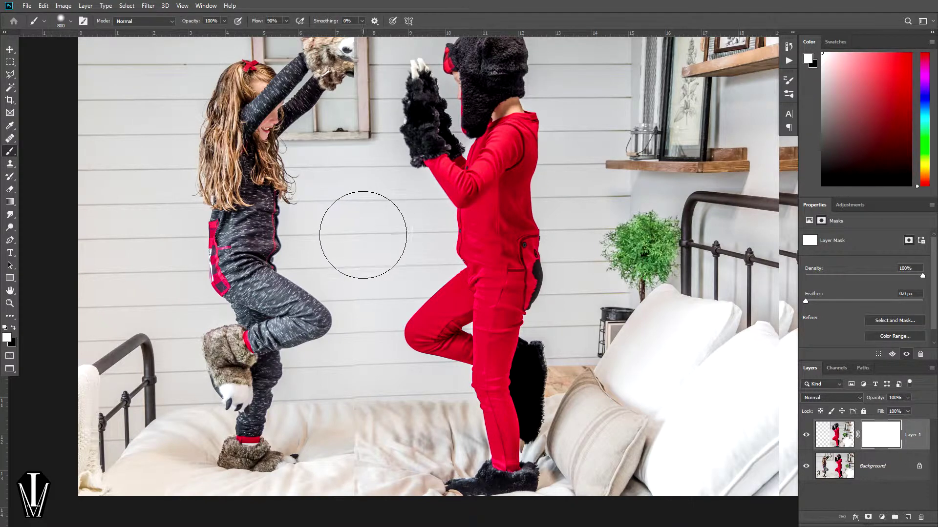
- Paint black on the layer mask along the seam between the children, from the girl's paws down the wall to the blanket
{"action": "mouse_move", "coordinate": [365, 235]}
{"action": "left_mouse_down"}
{"action": "mouse_move", "coordinate": [385, 355]}
{"action": "mouse_move", "coordinate": [380, 400]}
{"action": "left_mouse_up"}
{"action": "mouse_move", "coordinate": [344, 236]}
{"action": "left_mouse_down"}
{"action": "mouse_move", "coordinate": [352, 188]}
{"action": "mouse_move", "coordinate": [337, 286]}
{"action": "mouse_move", "coordinate": [340, 319]}
{"action": "mouse_move", "coordinate": [347, 326]}
{"action": "mouse_move", "coordinate": [350, 316]}
{"action": "mouse_move", "coordinate": [352, 366]}
{"action": "left_mouse_up"}
{"action": "left_click_drag", "start_coordinate": [364, 421], "coordinate": [312, 271]}
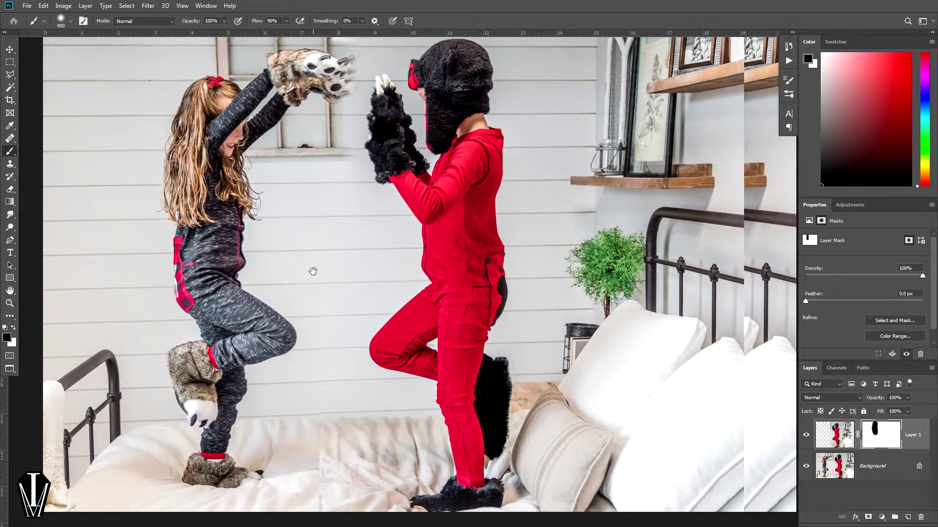
{"action": "scroll", "coordinate": [307, 373], "scroll_direction": "down", "scroll_amount": 5}
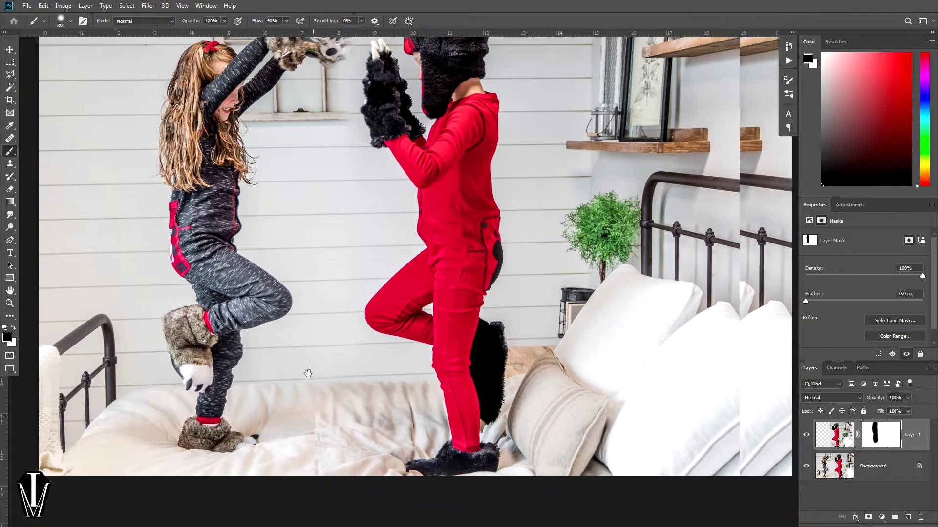
{"action": "mouse_move", "coordinate": [265, 251]}
{"action": "left_mouse_down"}
{"action": "mouse_move", "coordinate": [276, 281]}
{"action": "mouse_move", "coordinate": [285, 262]}
{"action": "mouse_move", "coordinate": [306, 249]}
{"action": "mouse_move", "coordinate": [291, 275]}
{"action": "mouse_move", "coordinate": [298, 316]}
{"action": "left_mouse_up"}
{"action": "mouse_move", "coordinate": [490, 308]}
{"action": "left_mouse_down"}
{"action": "mouse_move", "coordinate": [399, 378]}
{"action": "mouse_move", "coordinate": [348, 388]}
{"action": "left_mouse_up"}
{"action": "left_click_drag", "start_coordinate": [352, 204], "coordinate": [406, 350]}
{"action": "left_click_drag", "start_coordinate": [400, 202], "coordinate": [425, 190]}
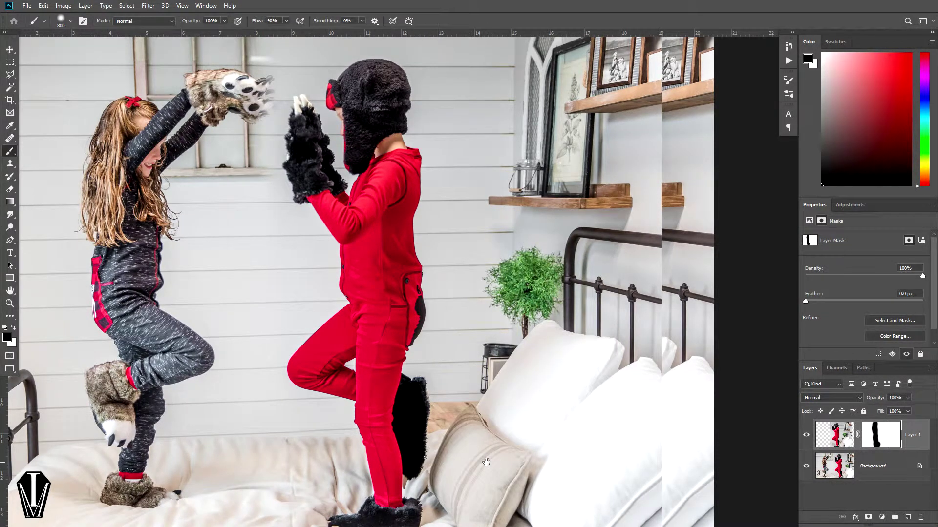
{"action": "left_click_drag", "start_coordinate": [486, 462], "coordinate": [360, 396]}
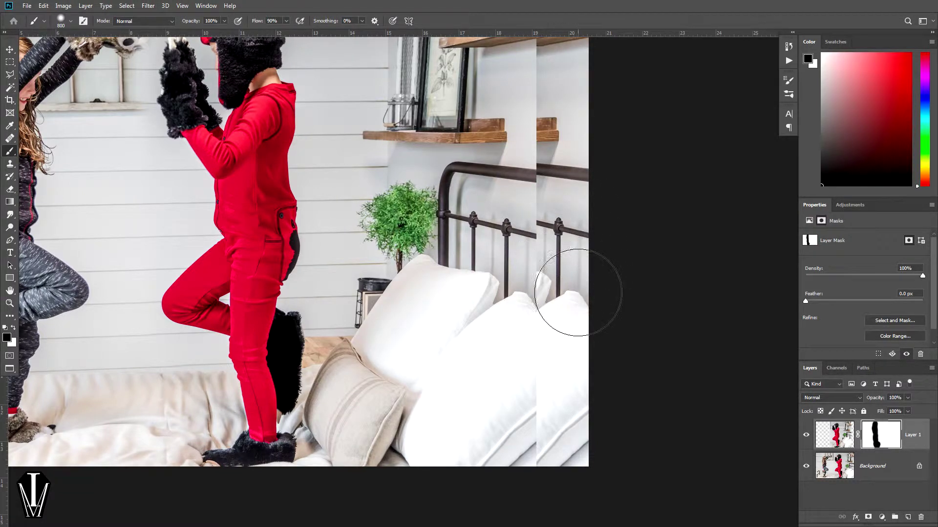
{"action": "mouse_move", "coordinate": [423, 191]}
{"action": "left_mouse_down"}
{"action": "mouse_move", "coordinate": [465, 228]}
{"action": "mouse_move", "coordinate": [464, 277]}
{"action": "mouse_move", "coordinate": [524, 322]}
{"action": "left_mouse_up"}
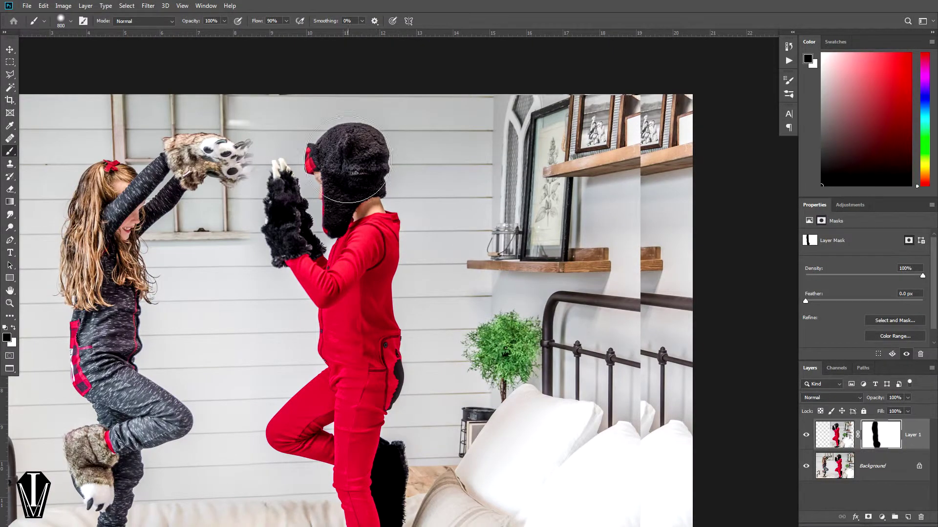
{"action": "mouse_move", "coordinate": [435, 290]}
{"action": "left_mouse_down"}
{"action": "mouse_move", "coordinate": [379, 157]}
{"action": "mouse_move", "coordinate": [264, 101]}
{"action": "mouse_move", "coordinate": [270, 122]}
{"action": "mouse_move", "coordinate": [453, 274]}
{"action": "mouse_move", "coordinate": [266, 184]}
{"action": "mouse_move", "coordinate": [240, 189]}
{"action": "mouse_move", "coordinate": [318, 200]}
{"action": "mouse_move", "coordinate": [496, 342]}
{"action": "left_mouse_up"}
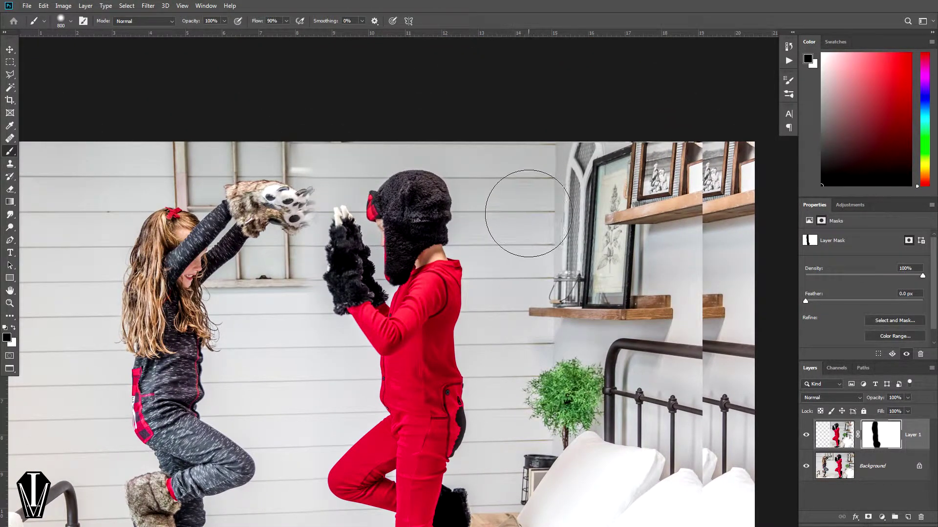
- Paint black on the layer mask with a 250 px brush to reveal the girl's claws and the window frame beside them
{"action": "left_click_drag", "start_coordinate": [382, 309], "coordinate": [389, 253]}
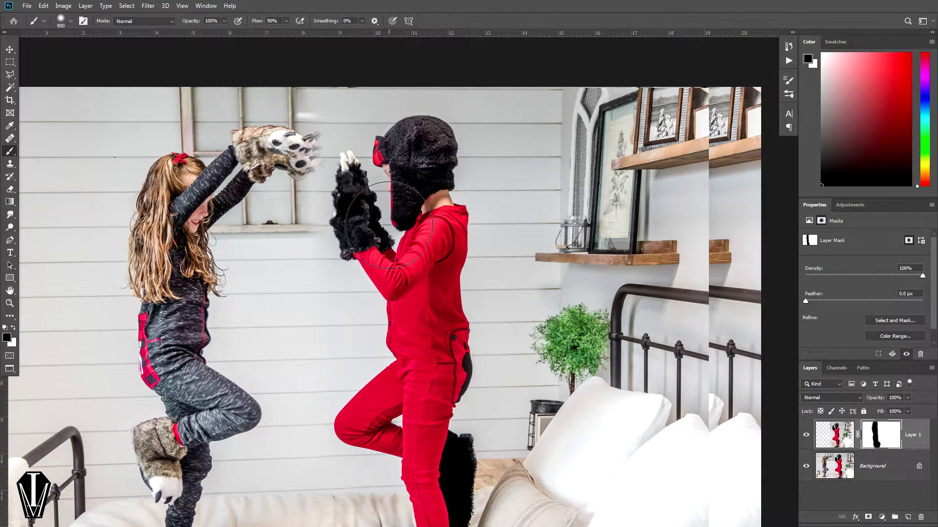
{"action": "scroll", "coordinate": [388, 226], "scroll_direction": "up", "scroll_amount": 3}
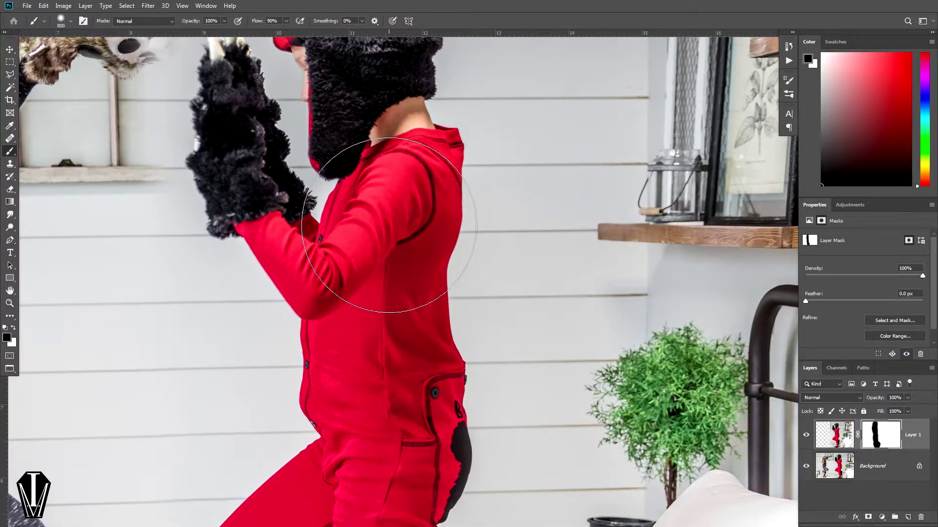
{"action": "mouse_move", "coordinate": [389, 225]}
{"action": "left_mouse_down"}
{"action": "mouse_move", "coordinate": [425, 282]}
{"action": "mouse_move", "coordinate": [512, 491]}
{"action": "left_mouse_up"}
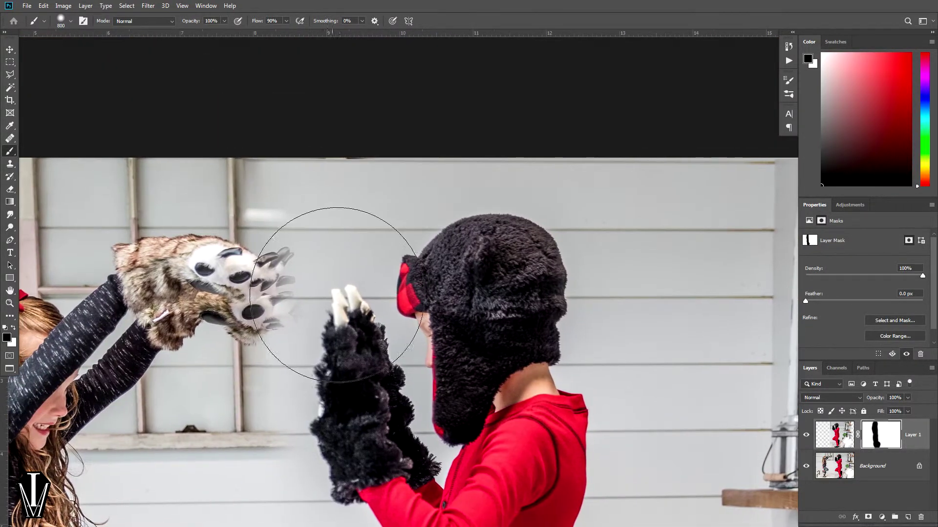
{"action": "key", "text": "bracketleft"}
{"action": "key", "text": "bracketleft"}
{"action": "key", "text": "bracketleft"}
{"action": "key", "text": "bracketleft"}
{"action": "key", "text": "bracketleft"}
{"action": "key", "text": "bracketleft"}
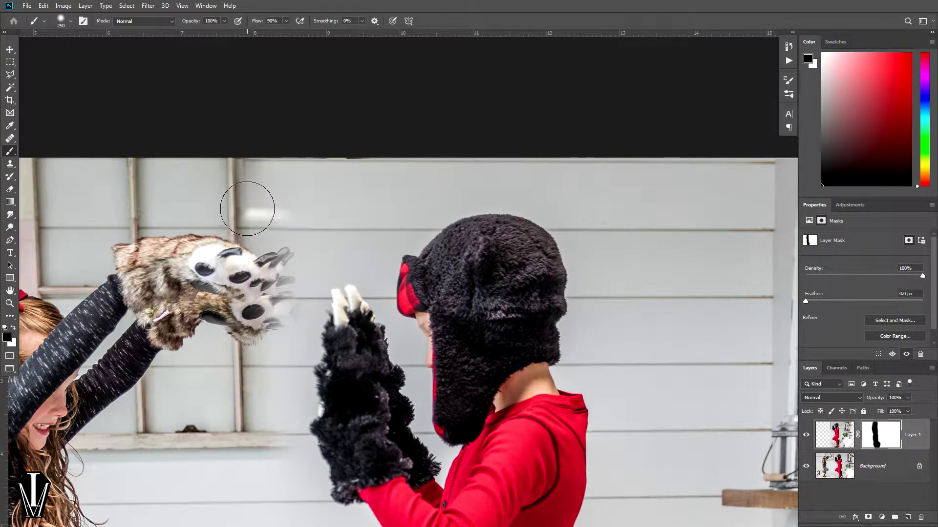
{"action": "mouse_move", "coordinate": [273, 204]}
{"action": "left_mouse_down"}
{"action": "mouse_move", "coordinate": [280, 174]}
{"action": "mouse_move", "coordinate": [257, 166]}
{"action": "mouse_move", "coordinate": [333, 150]}
{"action": "mouse_move", "coordinate": [494, 139]}
{"action": "mouse_move", "coordinate": [566, 151]}
{"action": "mouse_move", "coordinate": [435, 168]}
{"action": "left_mouse_up"}
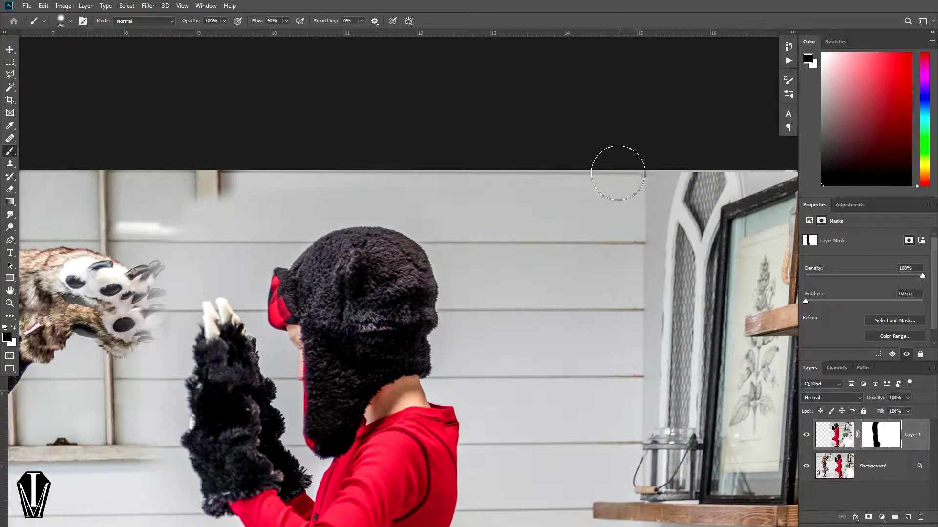
{"action": "left_click_drag", "start_coordinate": [283, 247], "coordinate": [399, 213]}
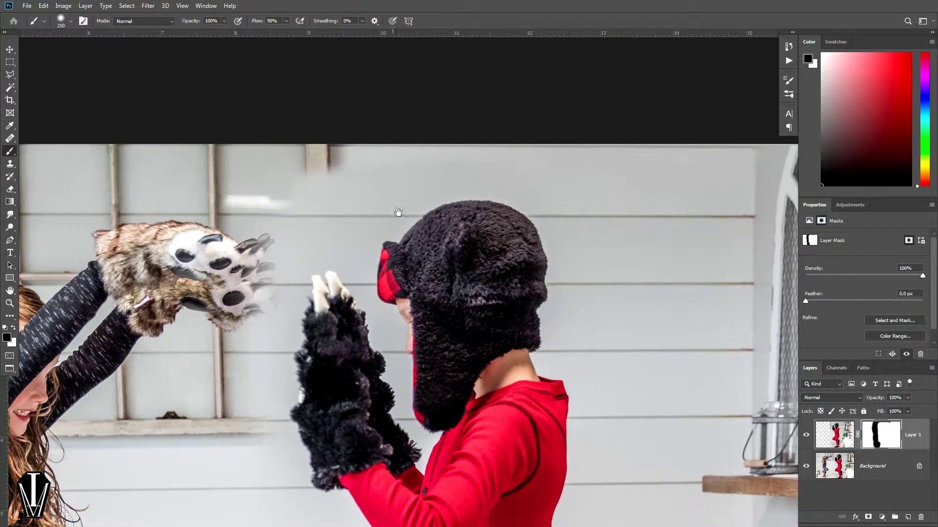
{"action": "mouse_move", "coordinate": [265, 205]}
{"action": "left_mouse_down"}
{"action": "mouse_move", "coordinate": [266, 240]}
{"action": "mouse_move", "coordinate": [248, 284]}
{"action": "mouse_move", "coordinate": [264, 288]}
{"action": "mouse_move", "coordinate": [281, 252]}
{"action": "mouse_move", "coordinate": [251, 318]}
{"action": "mouse_move", "coordinate": [264, 335]}
{"action": "mouse_move", "coordinate": [272, 324]}
{"action": "mouse_move", "coordinate": [261, 335]}
{"action": "left_mouse_up"}
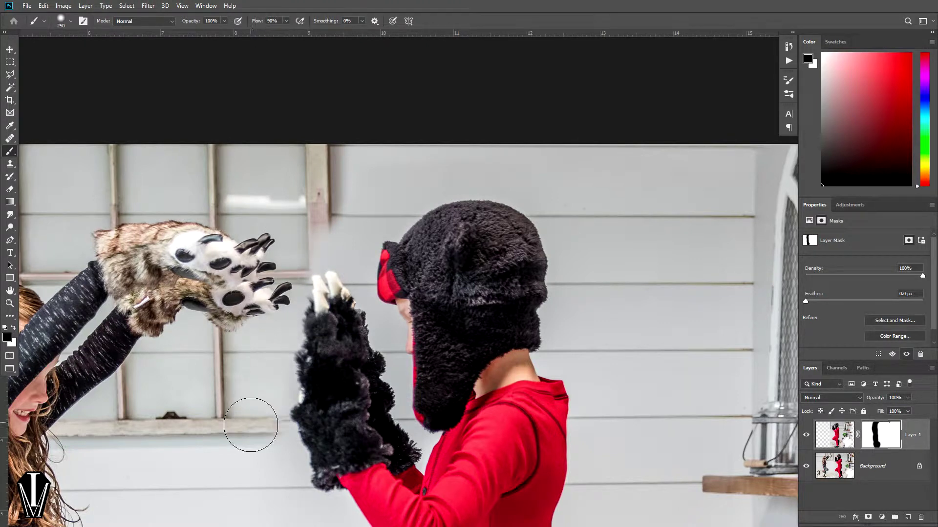
- Extend the revealed window sill toward the boy's paws and refine the mask around his claws with a 45 px brush
{"action": "left_click_drag", "start_coordinate": [268, 442], "coordinate": [299, 321]}
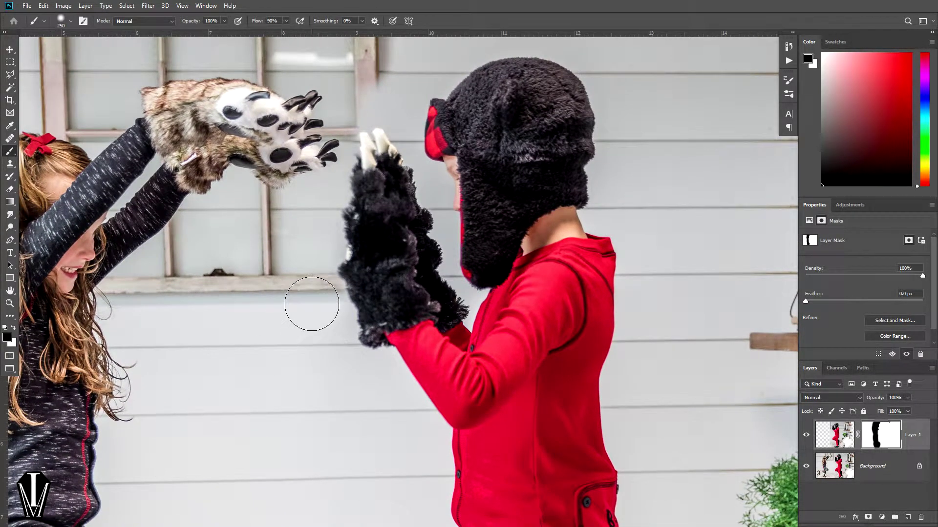
{"action": "key", "text": "bracketleft"}
{"action": "key", "text": "bracketleft"}
{"action": "left_click_drag", "start_coordinate": [349, 130], "coordinate": [311, 254]}
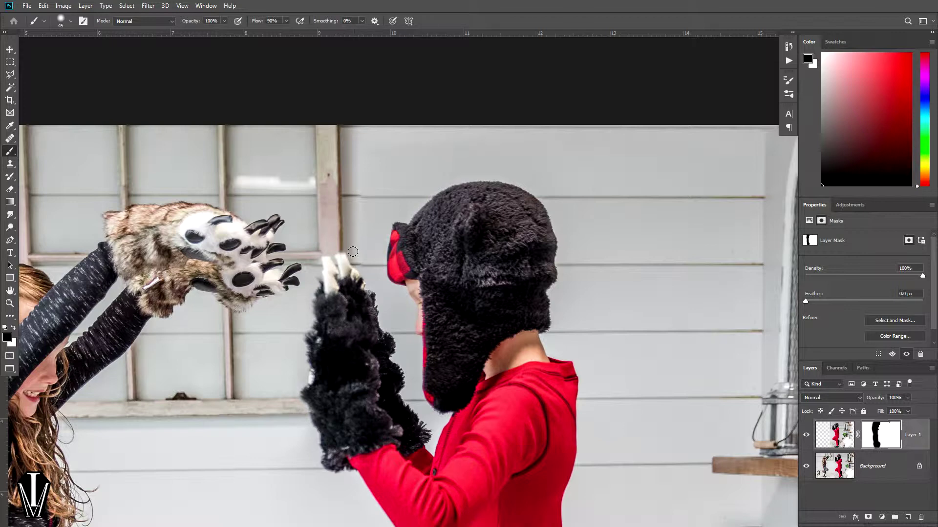
{"action": "key", "text": "x"}
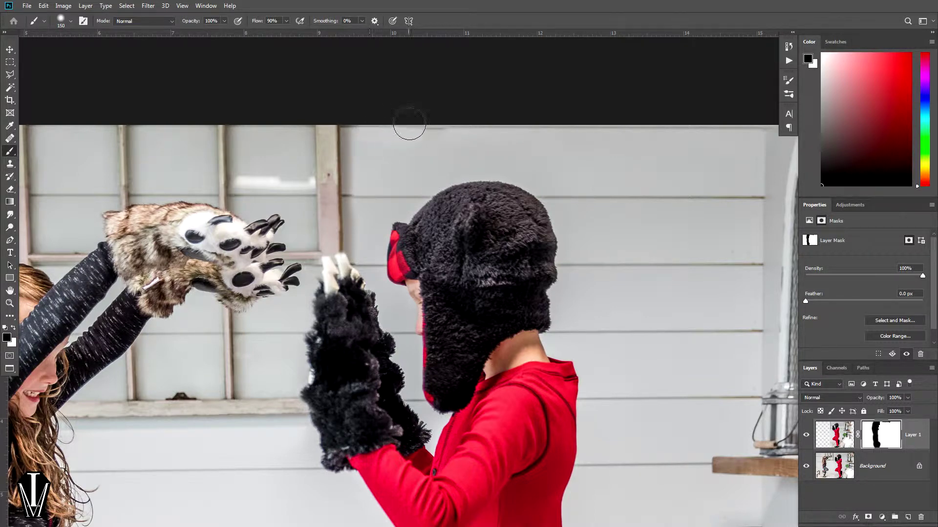
{"action": "key", "text": "x"}
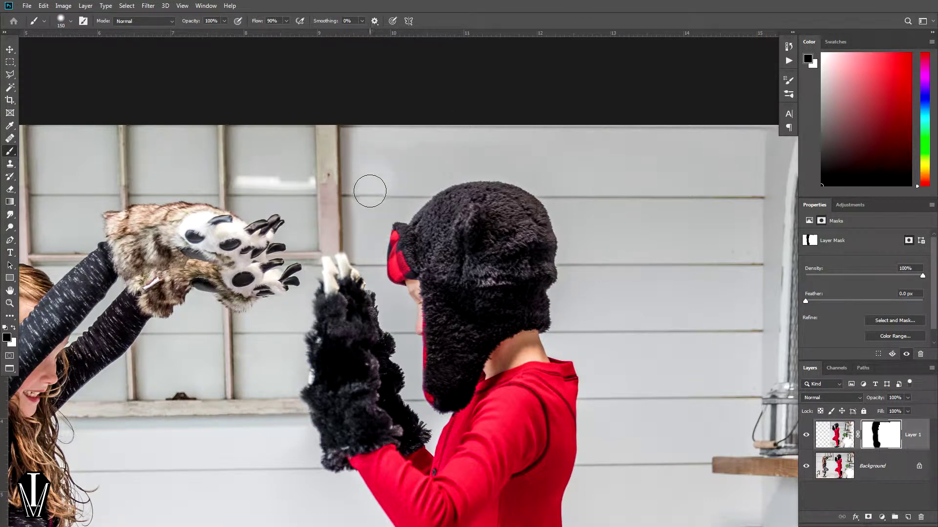
{"action": "key", "text": "x"}
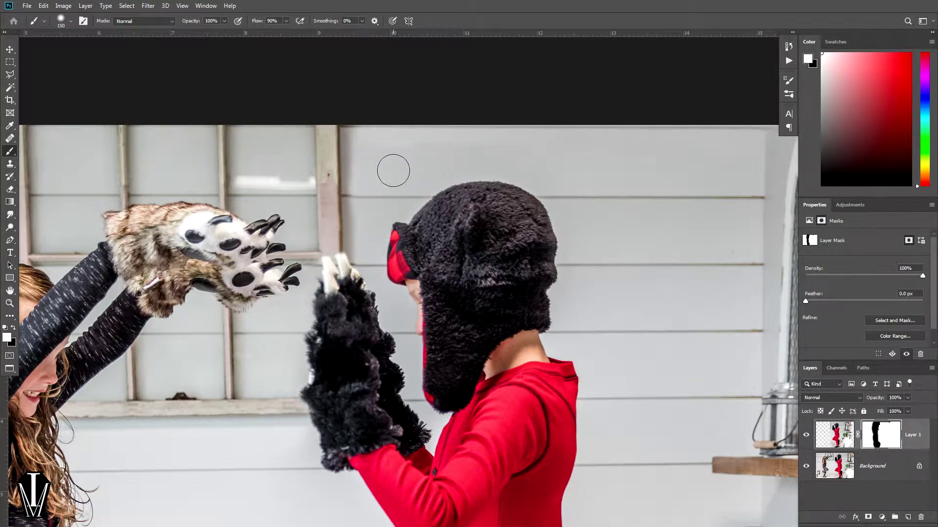
- Nudge the copied layer slightly with the Move tool to line up the siding boards across the seam
{"action": "key", "text": "v"}
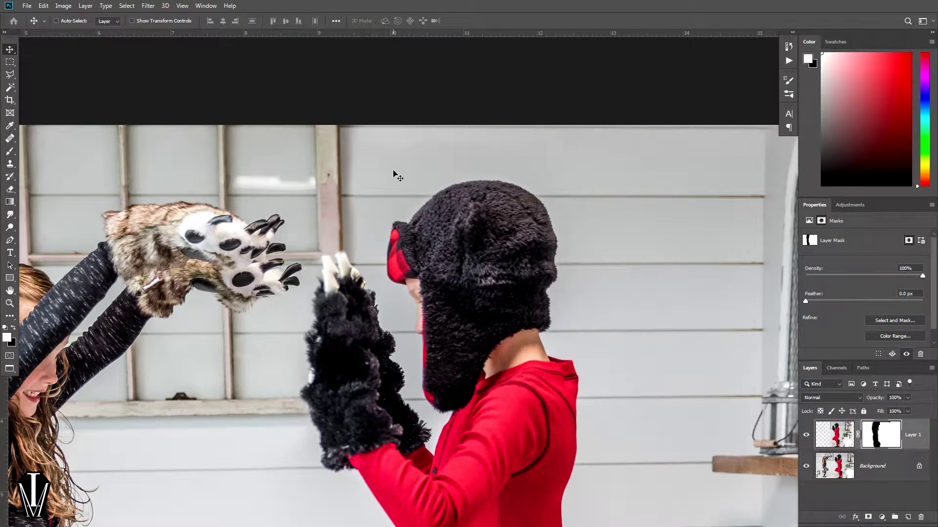
{"action": "mouse_move", "coordinate": [393, 170]}
{"action": "left_mouse_down"}
{"action": "mouse_move", "coordinate": [393, 154]}
{"action": "mouse_move", "coordinate": [215, 220]}
{"action": "mouse_move", "coordinate": [118, 283]}
{"action": "mouse_move", "coordinate": [81, 334]}
{"action": "mouse_move", "coordinate": [331, 276]}
{"action": "mouse_move", "coordinate": [360, 238]}
{"action": "mouse_move", "coordinate": [380, 166]}
{"action": "mouse_move", "coordinate": [374, 132]}
{"action": "mouse_move", "coordinate": [444, 296]}
{"action": "mouse_move", "coordinate": [359, 309]}
{"action": "mouse_move", "coordinate": [305, 200]}
{"action": "mouse_move", "coordinate": [390, 179]}
{"action": "left_mouse_up"}
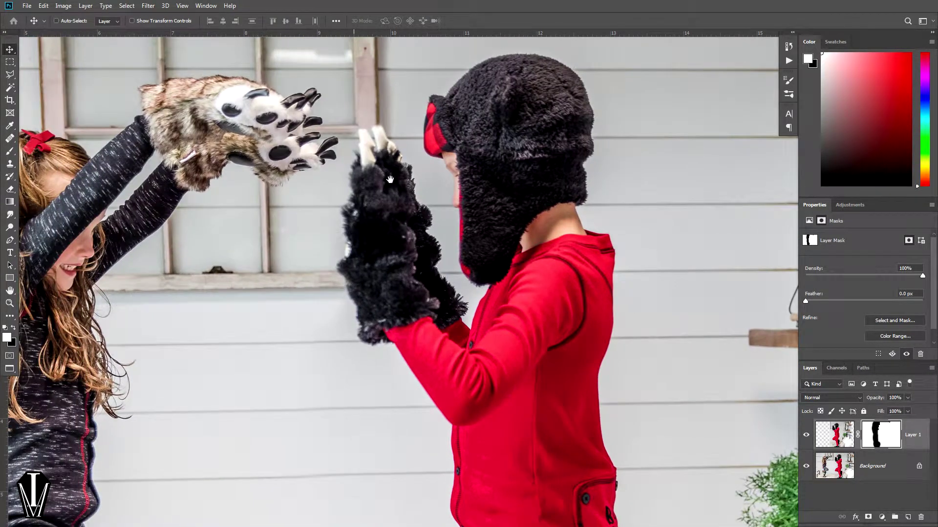
{"action": "key", "text": "ctrl+minus"}
{"action": "key", "text": "ctrl+minus"}
{"action": "key", "text": "ctrl+minus"}
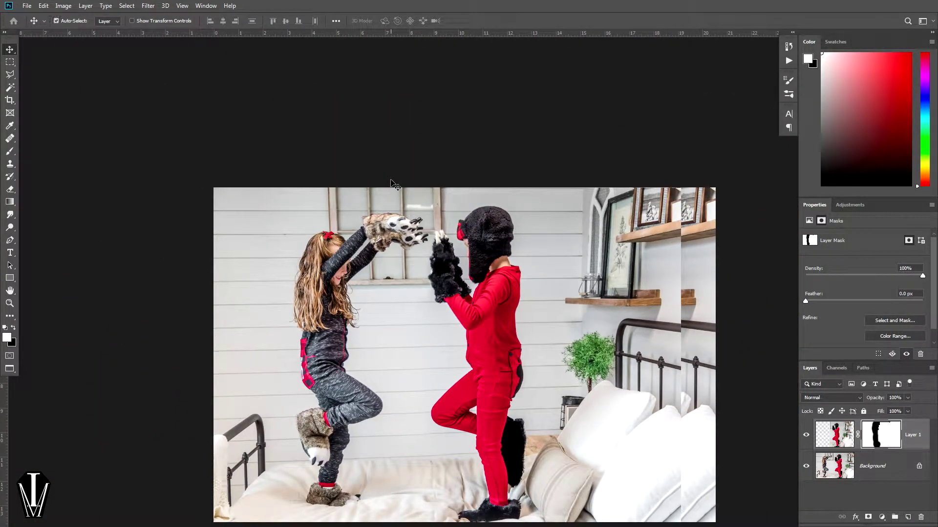
{"action": "key", "text": "ctrl+plus"}
{"action": "key", "text": "ctrl+plus"}
{"action": "key", "text": "ctrl+plus"}
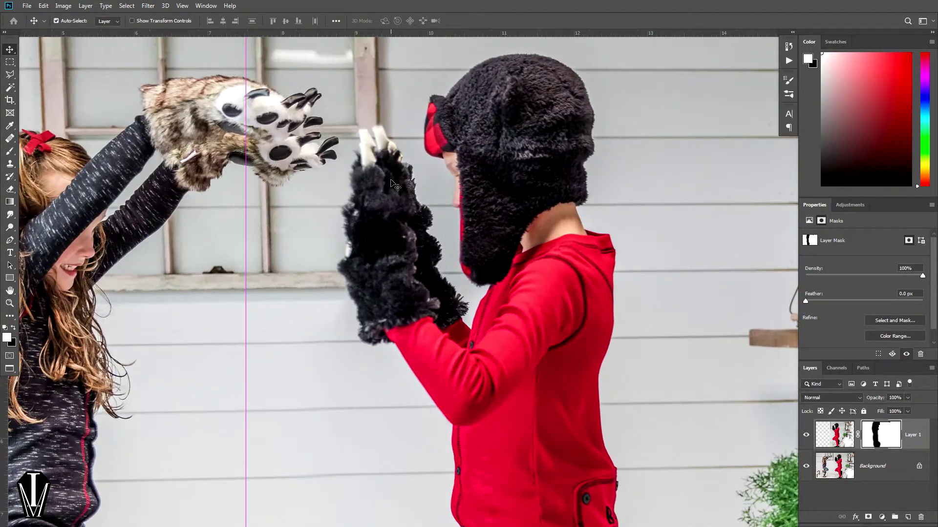
{"action": "left_click_drag", "start_coordinate": [393, 174], "coordinate": [428, 280]}
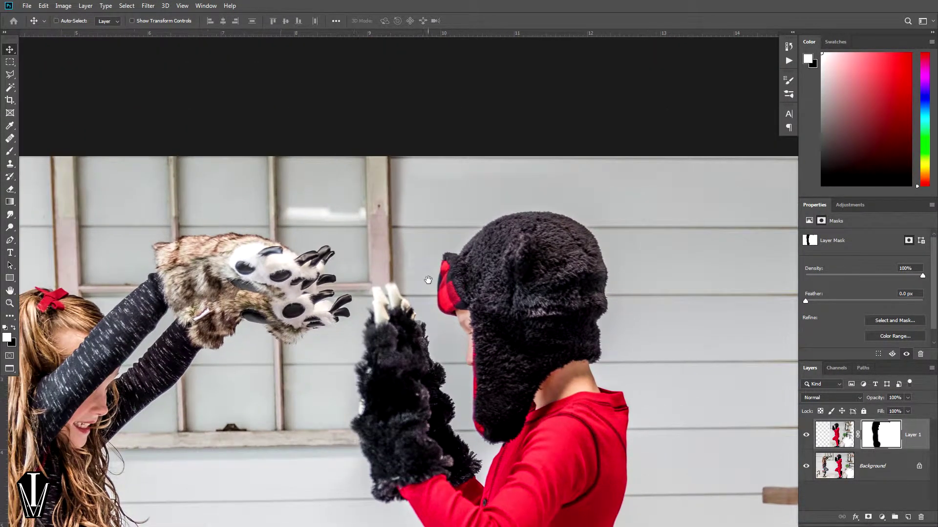
- Paint black on the mask with a softer 300 px brush down the window frame to the boy's claws
{"action": "key", "text": "b"}
{"action": "key", "text": "x"}
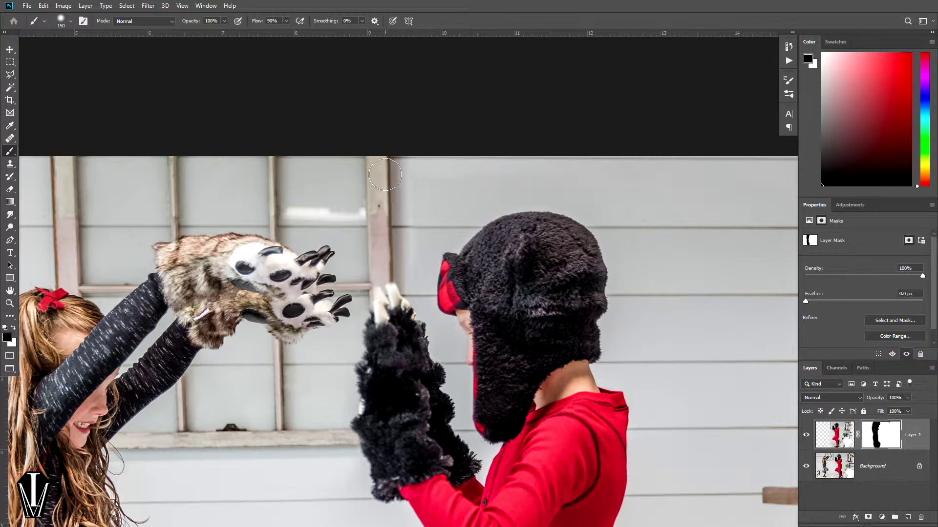
{"action": "key", "text": "bracketright"}
{"action": "key", "text": "bracketright"}
{"action": "key", "text": "bracketright"}
{"action": "key", "text": "bracketright"}
{"action": "key", "text": "shift+bracketleft"}
{"action": "left_click_drag", "start_coordinate": [387, 172], "coordinate": [388, 287]}
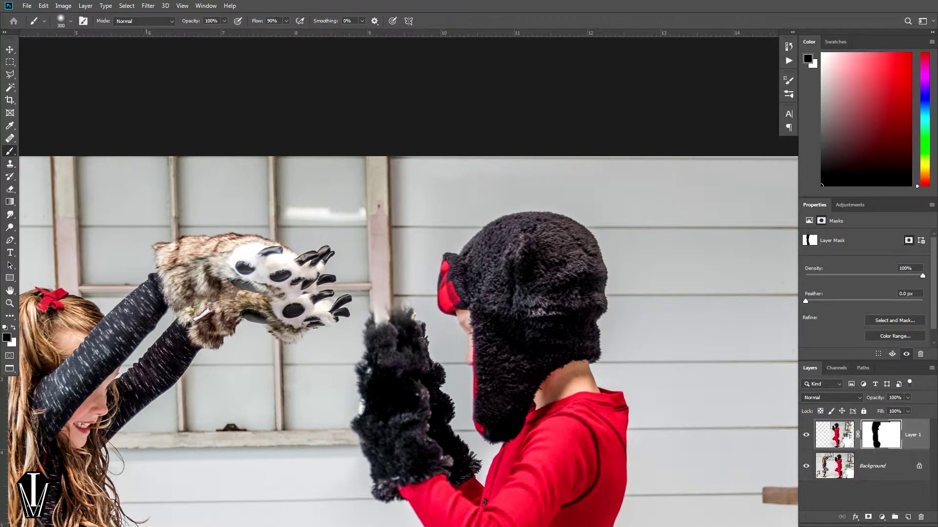
- Smudge the layer mask at 50% strength over the boy's claw tips, comparing against the hidden layer and the disabled mask
{"action": "left_click", "coordinate": [10, 214]}
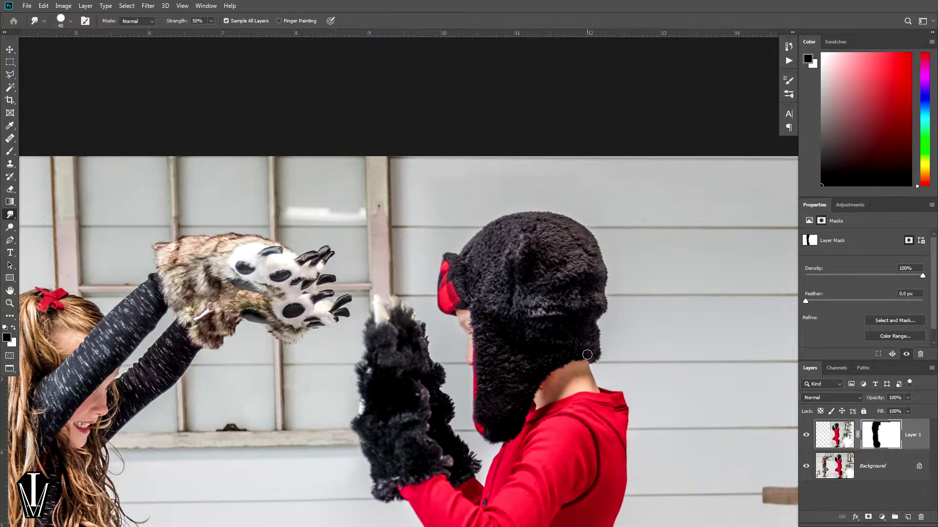
{"action": "left_click", "coordinate": [807, 436]}
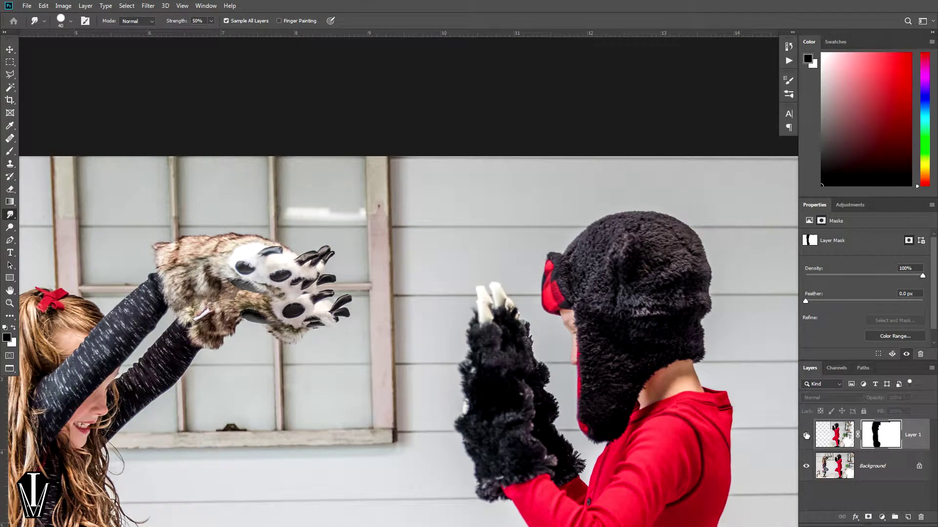
{"action": "left_click", "coordinate": [806, 435]}
{"action": "left_click", "coordinate": [887, 439], "text": "shift"}
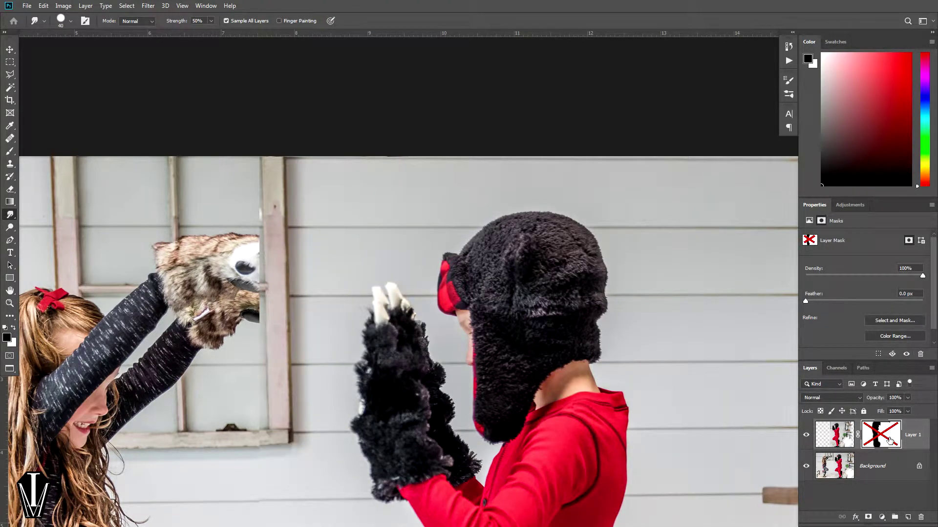
{"action": "left_click", "coordinate": [888, 440], "text": "shift"}
{"action": "left_click", "coordinate": [888, 440], "text": "shift"}
{"action": "left_click", "coordinate": [887, 440], "text": "shift"}
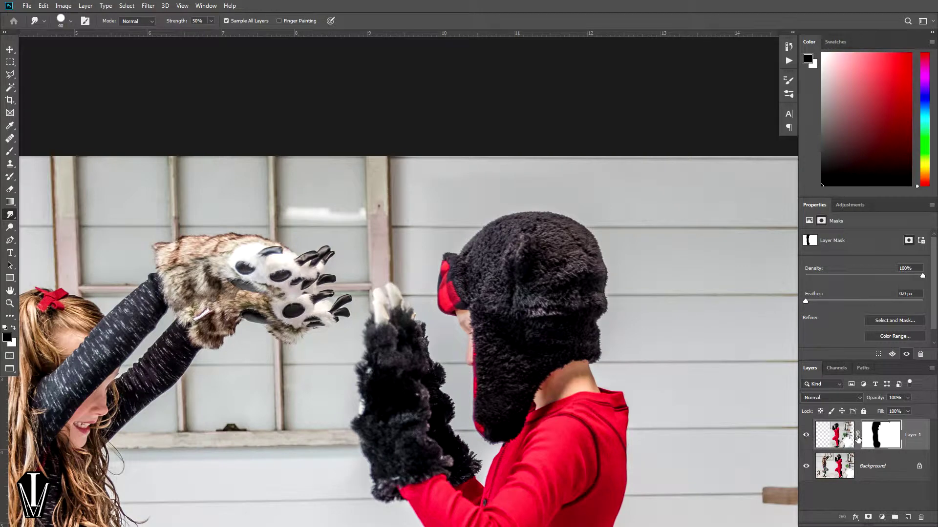
- Compare the boy's claws with the layer mask disabled and enabled
{"action": "left_click", "coordinate": [877, 439], "text": "shift"}
{"action": "left_click", "coordinate": [876, 439], "text": "shift"}
{"action": "left_click", "coordinate": [876, 439], "text": "shift"}
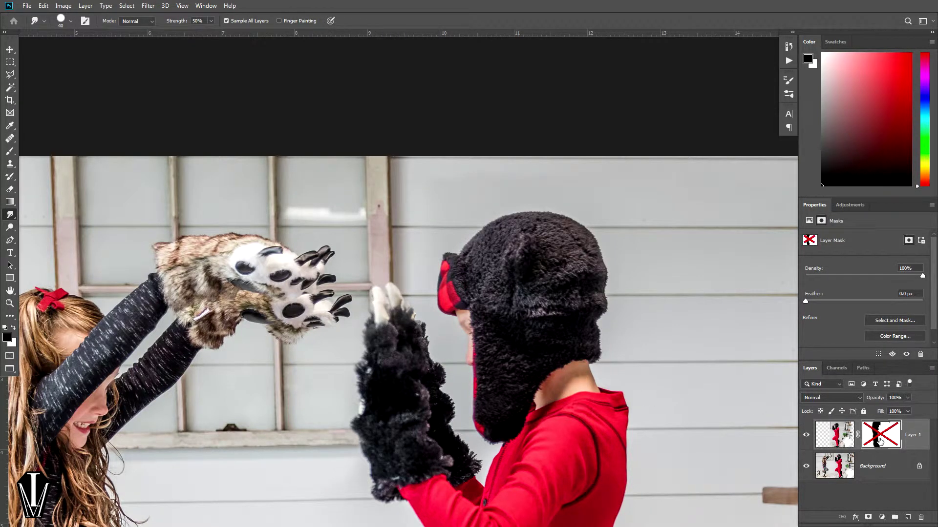
{"action": "left_click", "coordinate": [877, 440], "text": "shift"}
{"action": "left_click", "coordinate": [879, 440], "text": "shift"}
{"action": "left_click", "coordinate": [879, 440], "text": "shift"}
- Return to the Brush tool at 125 px and recheck the original claw shape by switching the layer mask off and on
{"action": "key", "text": "b"}
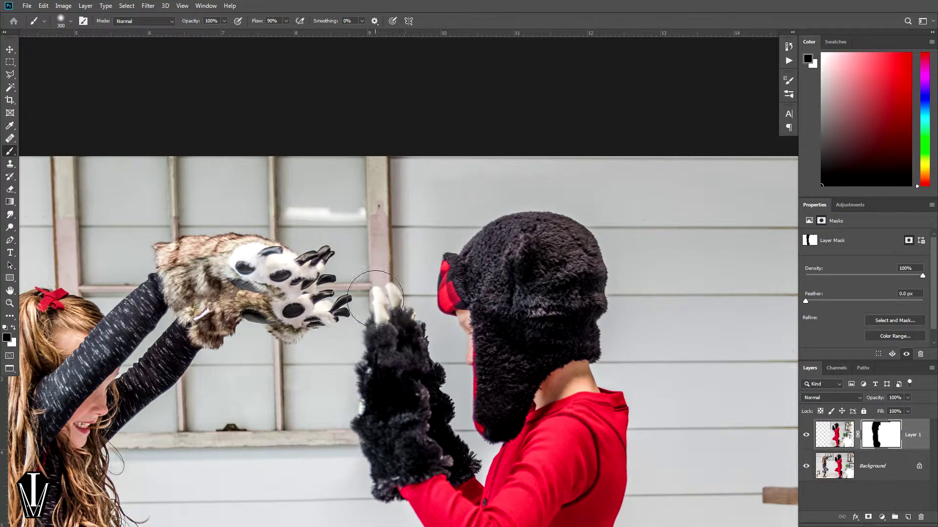
{"action": "key", "text": "bracketleft"}
{"action": "key", "text": "bracketleft"}
{"action": "key", "text": "bracketleft"}
{"action": "left_click", "coordinate": [877, 441], "text": "shift"}
{"action": "left_click", "coordinate": [878, 441], "text": "shift"}
{"action": "left_click", "coordinate": [878, 441], "text": "shift"}
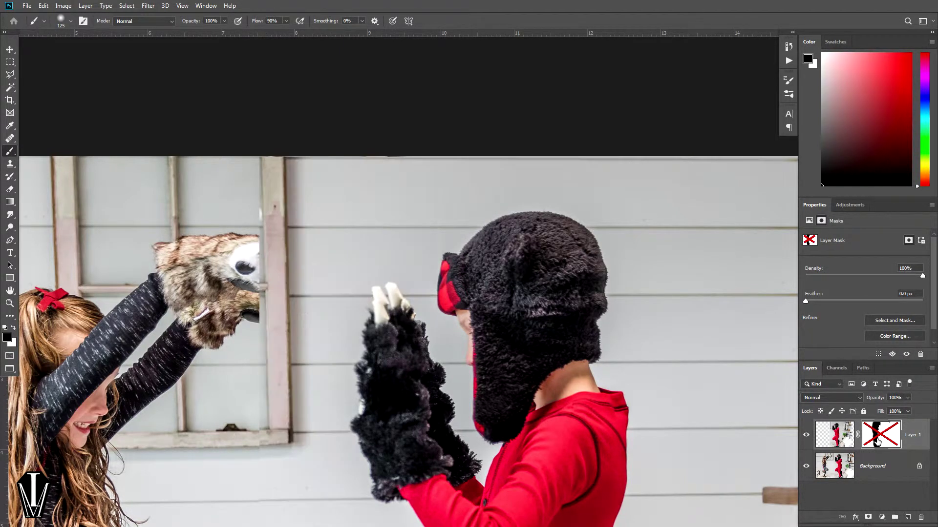
{"action": "left_click", "coordinate": [877, 441], "text": "shift"}
{"action": "left_click", "coordinate": [877, 441], "text": "shift"}
{"action": "left_click", "coordinate": [878, 441], "text": "shift"}
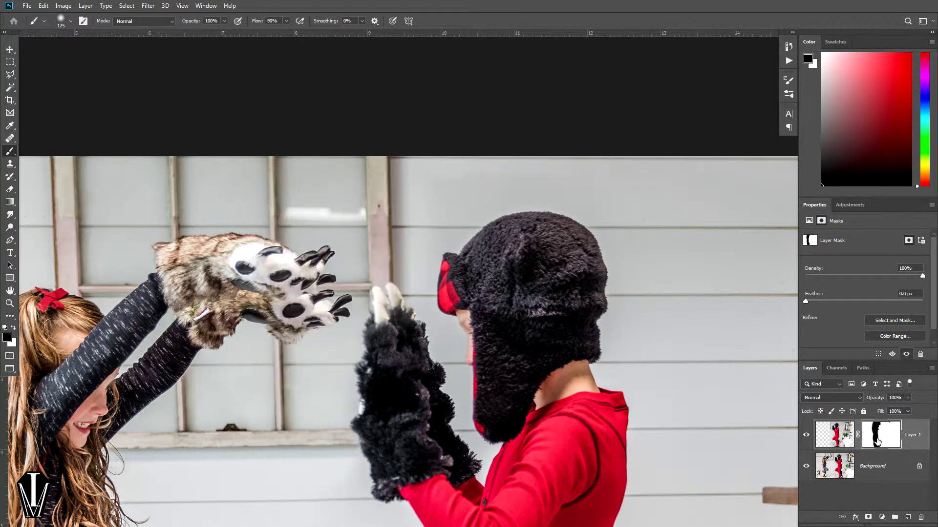
{"action": "left_click", "coordinate": [878, 441], "text": "shift"}
{"action": "left_click", "coordinate": [878, 441], "text": "shift"}
- Paint white on the mask over the boy's claws with a 60 px brush, then refine them at 30 px
{"action": "key", "text": "bracketleft"}
{"action": "key", "text": "bracketleft"}
{"action": "key", "text": "x"}
{"action": "left_click_drag", "start_coordinate": [380, 305], "coordinate": [386, 320]}
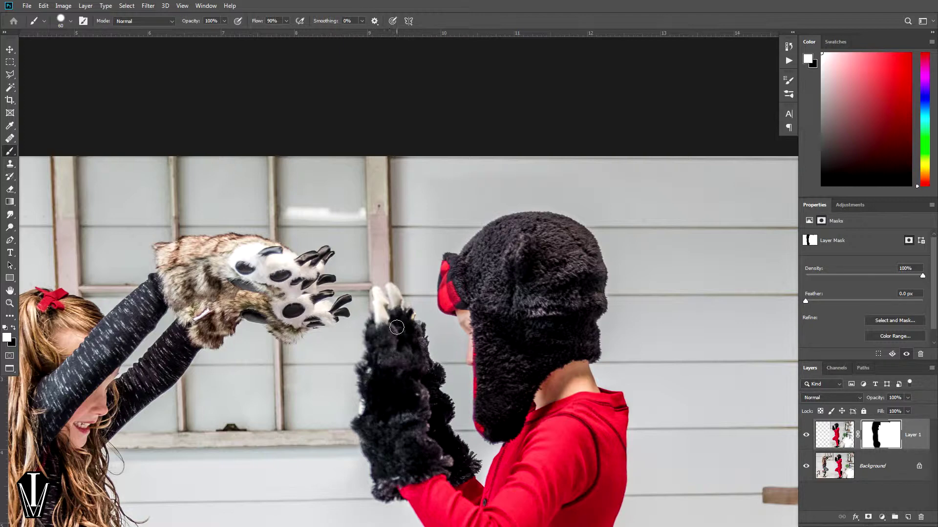
{"action": "key", "text": "bracketleft"}
{"action": "key", "text": "bracketleft"}
- Examine the seam across the whole photo with the layer mask disabled and enabled
{"action": "scroll", "coordinate": [417, 322], "scroll_direction": "down", "scroll_amount": 5}
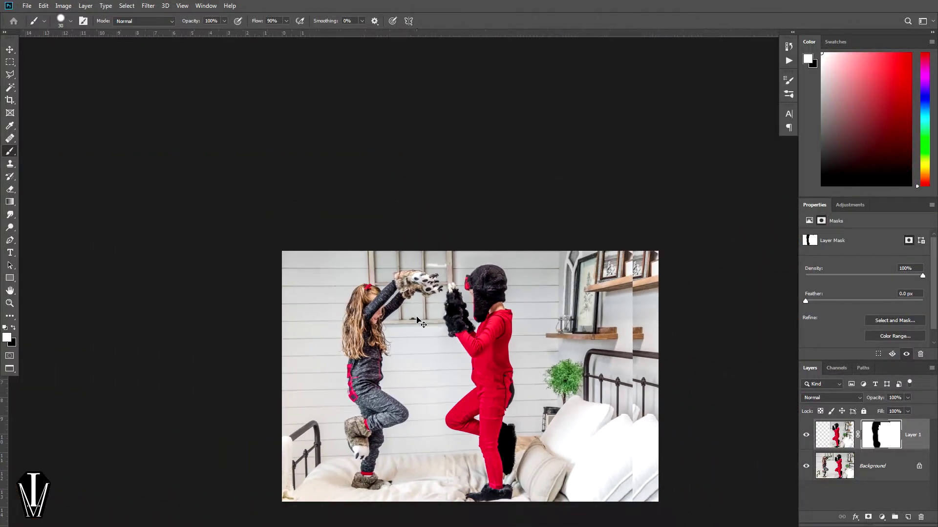
{"action": "scroll", "coordinate": [417, 320], "scroll_direction": "up", "scroll_amount": 1}
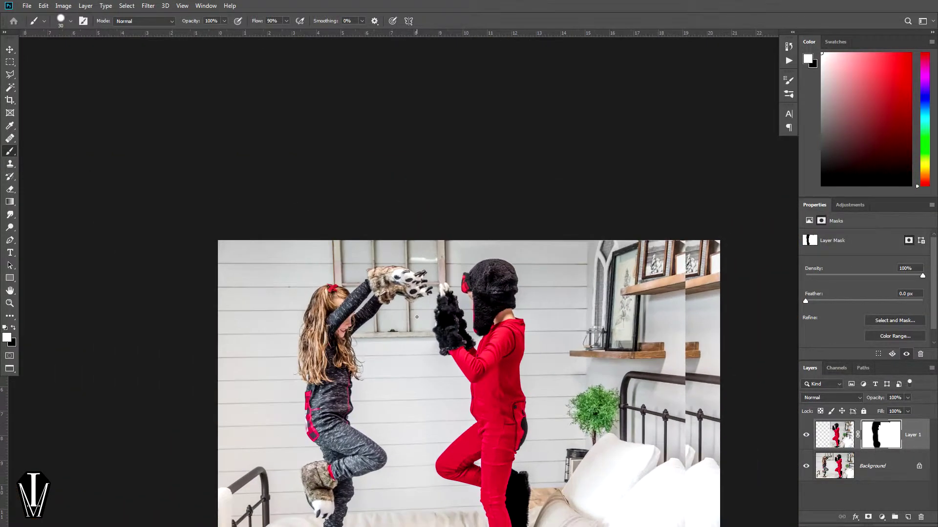
{"action": "left_click_drag", "start_coordinate": [416, 317], "coordinate": [389, 195]}
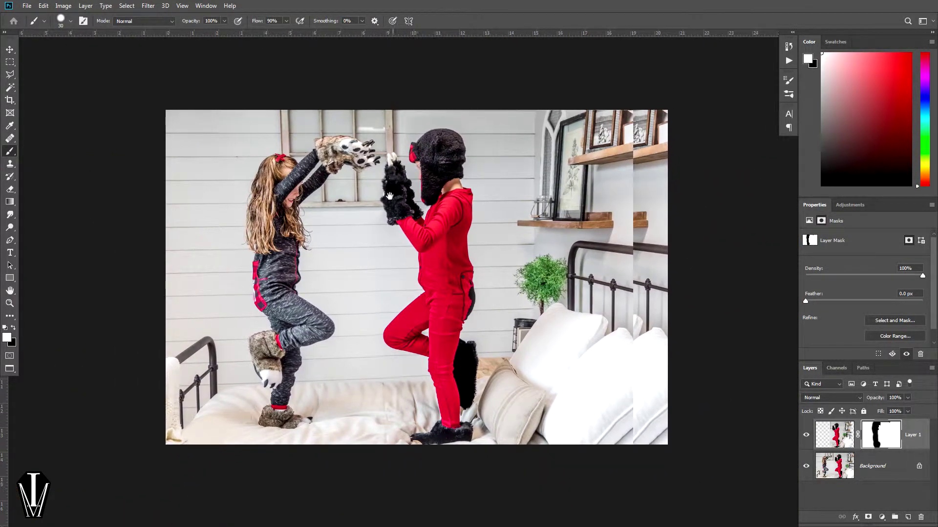
{"action": "left_click", "coordinate": [875, 442], "text": "shift"}
{"action": "left_click", "coordinate": [874, 441], "text": "shift"}
{"action": "left_click", "coordinate": [874, 442], "text": "shift"}
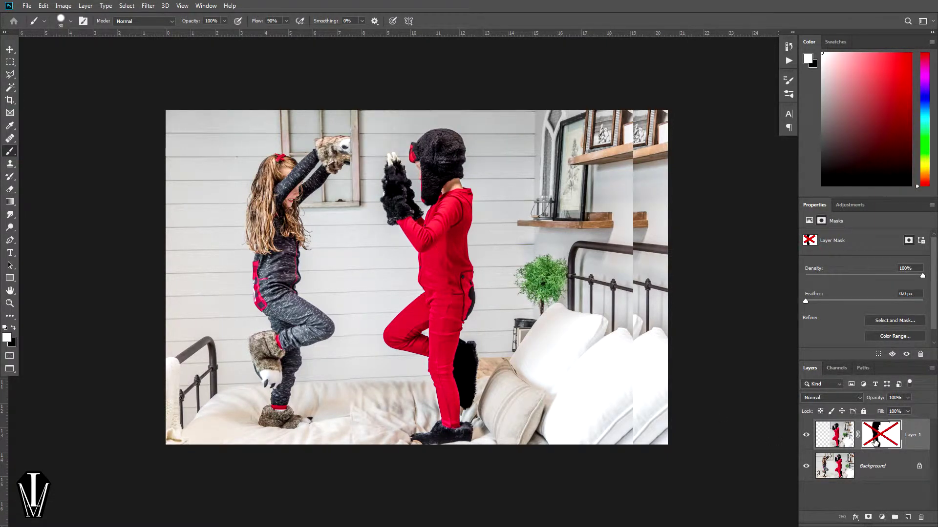
{"action": "left_click", "coordinate": [874, 442], "text": "shift"}
{"action": "left_click", "coordinate": [874, 442], "text": "shift"}
{"action": "left_click", "coordinate": [874, 442], "text": "shift"}
{"action": "left_click", "coordinate": [874, 442], "text": "shift"}
{"action": "left_click", "coordinate": [874, 442], "text": "shift"}
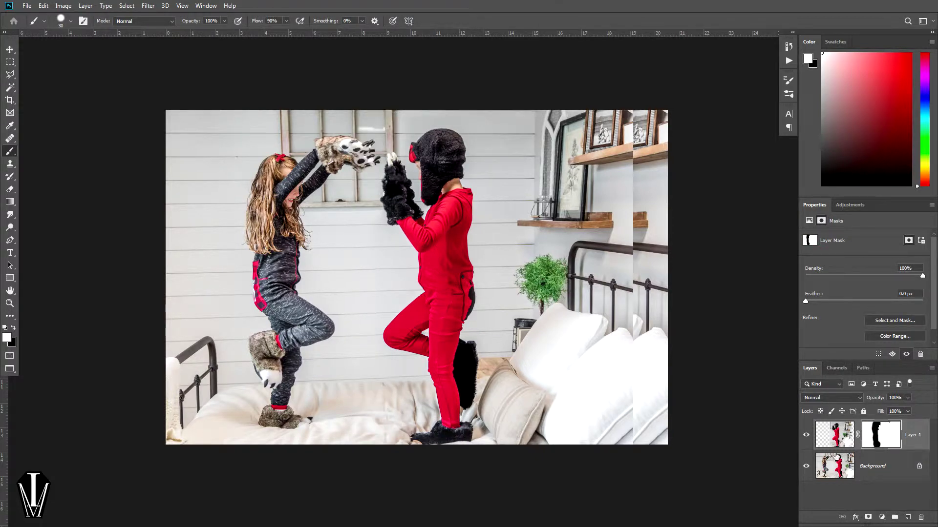
- Compare the children's spacing with the copied layer hidden and shown
{"action": "left_click", "coordinate": [809, 440]}
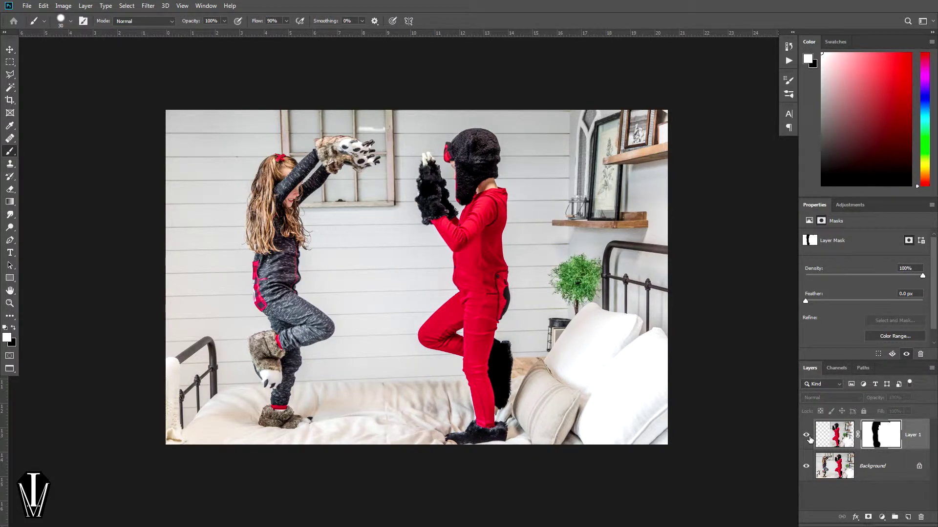
{"action": "left_click", "coordinate": [810, 440]}
{"action": "left_click", "coordinate": [810, 439]}
{"action": "left_click", "coordinate": [809, 440]}
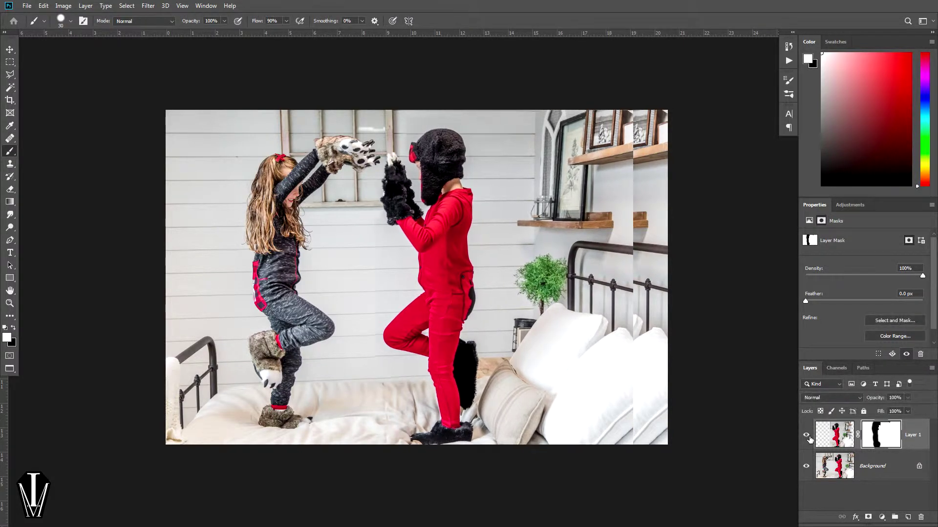
- Open the copied layer's mask in Select and Mask at the boy's furry gloves and set the preview to On Layers
{"action": "left_click", "coordinate": [810, 439]}
{"action": "scroll", "coordinate": [322, 296], "scroll_direction": "up", "scroll_amount": 6}
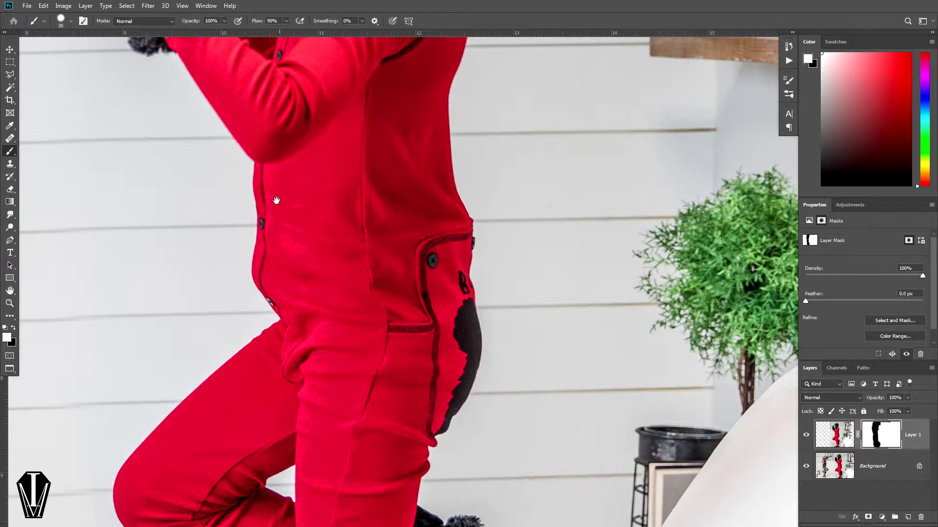
{"action": "left_click_drag", "start_coordinate": [277, 201], "coordinate": [409, 448]}
{"action": "left_click_drag", "start_coordinate": [373, 230], "coordinate": [392, 371]}
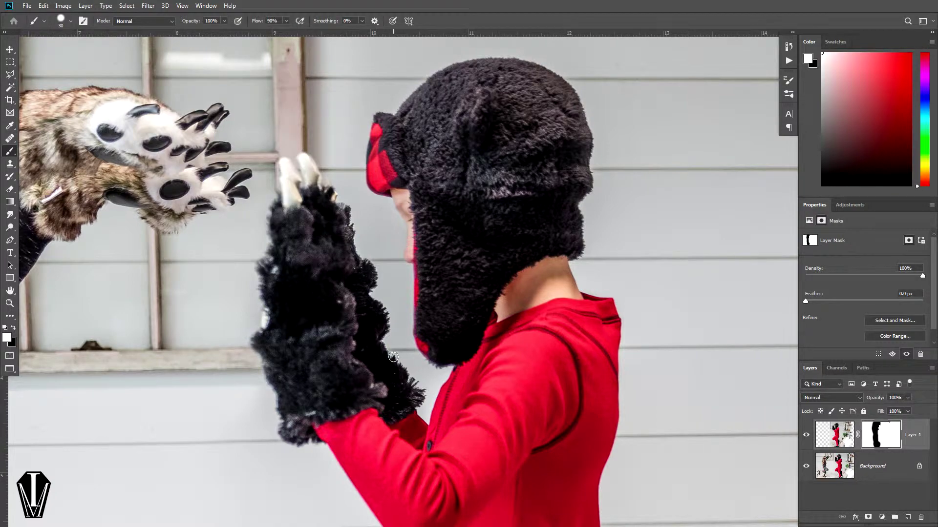
{"action": "scroll", "coordinate": [394, 359], "scroll_direction": "up", "scroll_amount": 1}
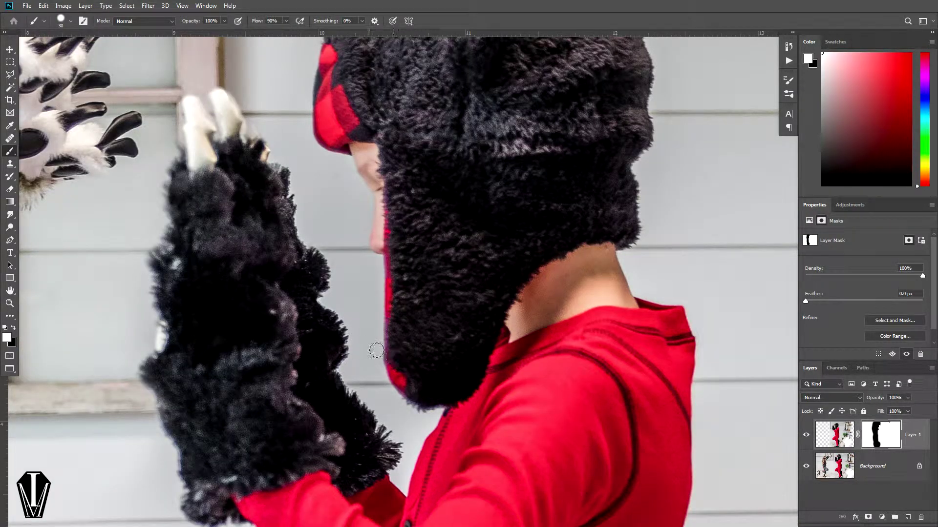
{"action": "mouse_move", "coordinate": [185, 278]}
{"action": "left_mouse_down"}
{"action": "mouse_move", "coordinate": [419, 338]}
{"action": "mouse_move", "coordinate": [659, 372]}
{"action": "mouse_move", "coordinate": [757, 355]}
{"action": "mouse_move", "coordinate": [545, 412]}
{"action": "mouse_move", "coordinate": [354, 384]}
{"action": "mouse_move", "coordinate": [476, 464]}
{"action": "mouse_move", "coordinate": [446, 469]}
{"action": "mouse_move", "coordinate": [169, 311]}
{"action": "mouse_move", "coordinate": [196, 268]}
{"action": "mouse_move", "coordinate": [294, 270]}
{"action": "mouse_move", "coordinate": [314, 125]}
{"action": "mouse_move", "coordinate": [341, 157]}
{"action": "mouse_move", "coordinate": [244, 318]}
{"action": "mouse_move", "coordinate": [317, 342]}
{"action": "left_mouse_up"}
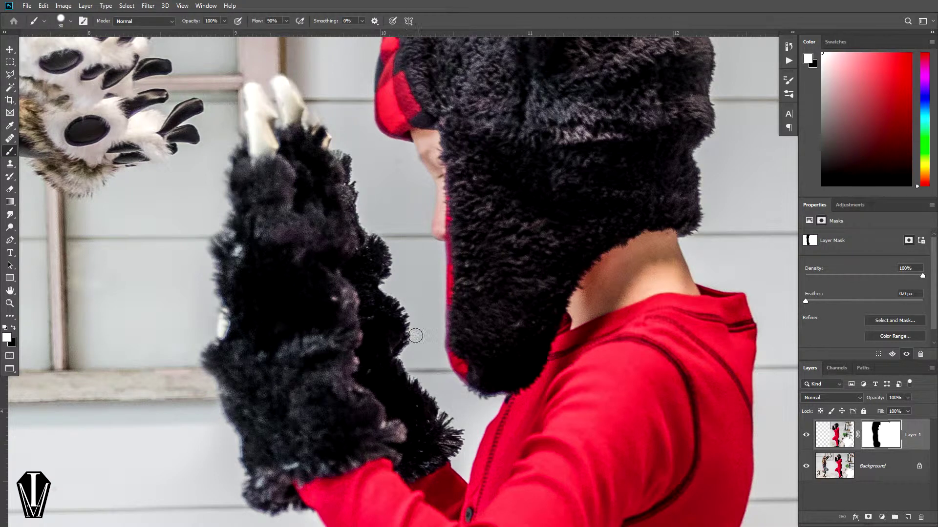
{"action": "right_click", "coordinate": [869, 433]}
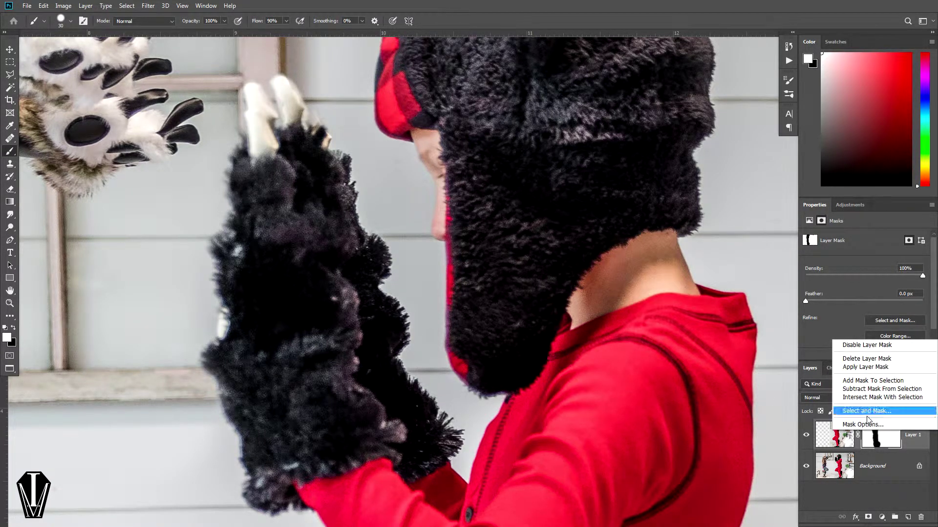
{"action": "left_click", "coordinate": [863, 409]}
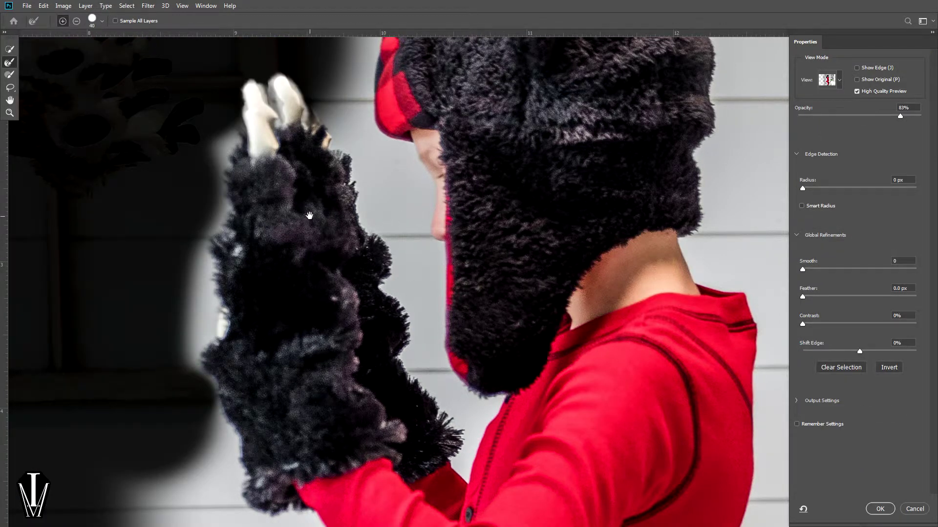
{"action": "left_click_drag", "start_coordinate": [310, 212], "coordinate": [412, 195]}
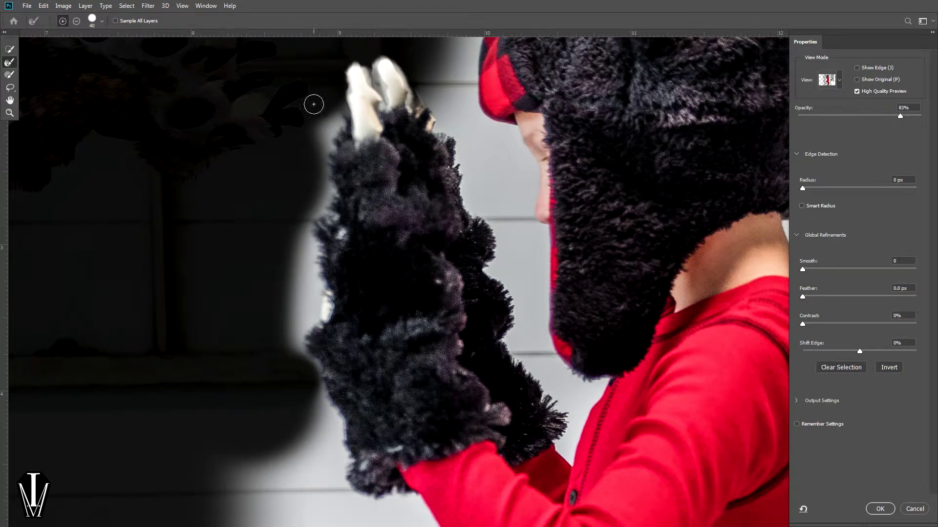
{"action": "left_click", "coordinate": [839, 81]}
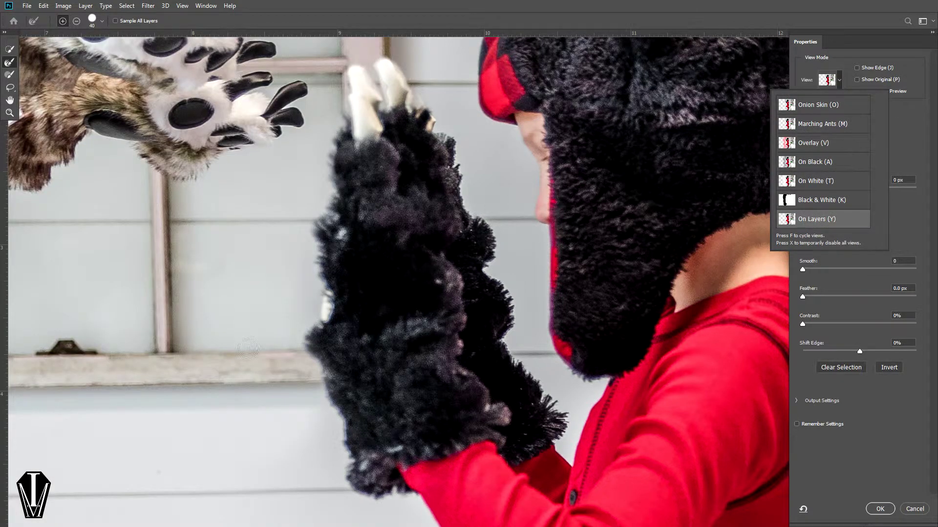
{"action": "left_click", "coordinate": [903, 138]}
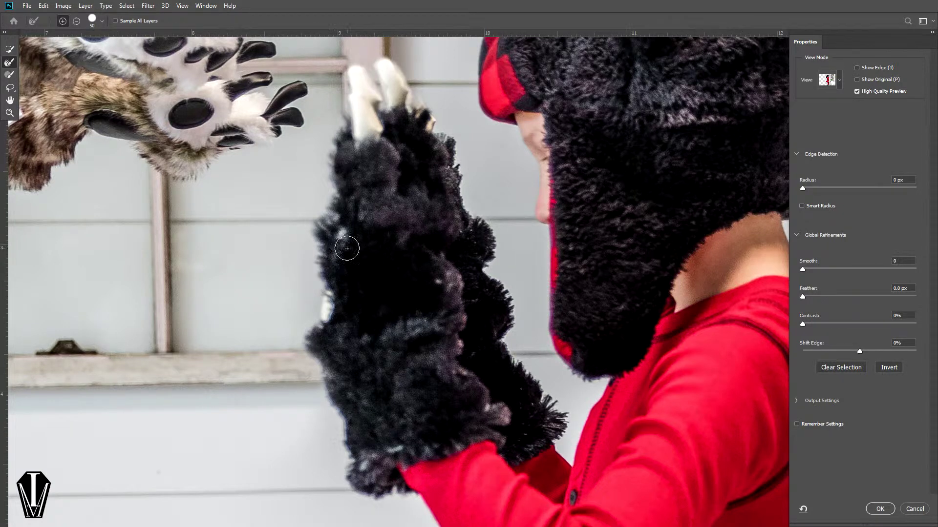
- Refine the mask's fur edge along the boy's gloves with a 70 px Refine Edge Brush and apply the result
{"action": "key", "text": "bracketright"}
{"action": "key", "text": "bracketright"}
{"action": "key", "text": "bracketright"}
{"action": "mouse_move", "coordinate": [454, 129]}
{"action": "left_mouse_down"}
{"action": "mouse_move", "coordinate": [435, 100]}
{"action": "mouse_move", "coordinate": [500, 245]}
{"action": "mouse_move", "coordinate": [494, 259]}
{"action": "mouse_move", "coordinate": [517, 308]}
{"action": "mouse_move", "coordinate": [511, 333]}
{"action": "mouse_move", "coordinate": [516, 319]}
{"action": "mouse_move", "coordinate": [506, 293]}
{"action": "mouse_move", "coordinate": [515, 341]}
{"action": "mouse_move", "coordinate": [572, 427]}
{"action": "mouse_move", "coordinate": [526, 308]}
{"action": "mouse_move", "coordinate": [586, 401]}
{"action": "mouse_move", "coordinate": [497, 337]}
{"action": "mouse_move", "coordinate": [563, 355]}
{"action": "left_mouse_up"}
{"action": "left_click_drag", "start_coordinate": [332, 200], "coordinate": [362, 294]}
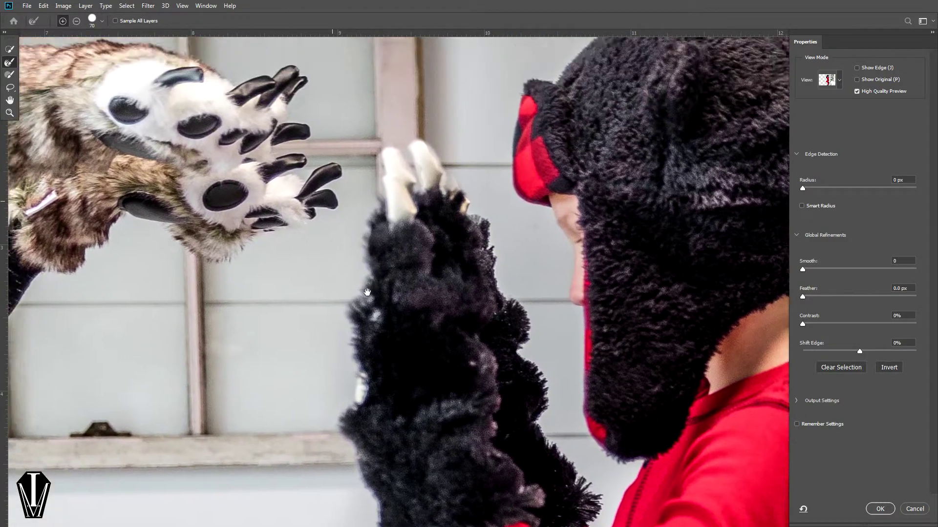
{"action": "mouse_move", "coordinate": [325, 63]}
{"action": "left_mouse_down"}
{"action": "mouse_move", "coordinate": [346, 210]}
{"action": "mouse_move", "coordinate": [432, 268]}
{"action": "left_mouse_up"}
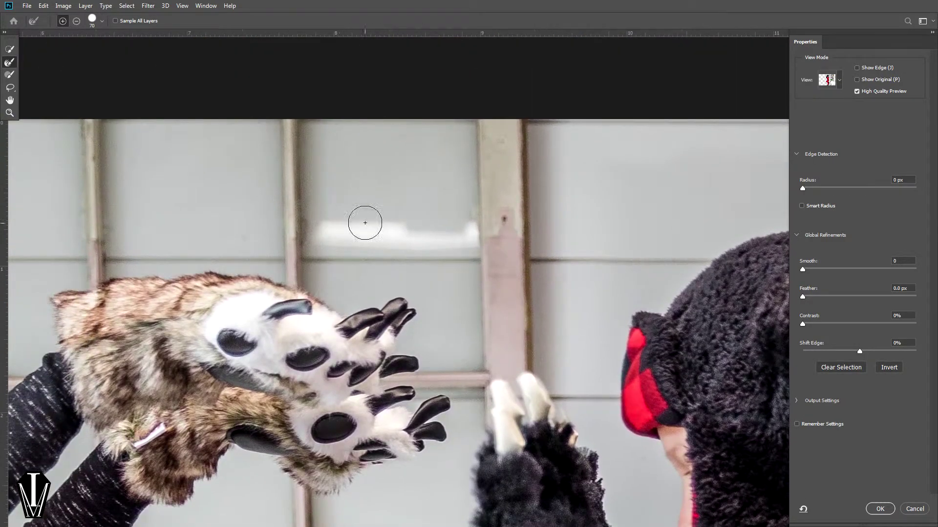
{"action": "left_click_drag", "start_coordinate": [302, 266], "coordinate": [312, 56]}
{"action": "mouse_move", "coordinate": [313, 104]}
{"action": "left_mouse_down"}
{"action": "mouse_move", "coordinate": [331, 205]}
{"action": "mouse_move", "coordinate": [159, 224]}
{"action": "mouse_move", "coordinate": [262, 307]}
{"action": "left_mouse_up"}
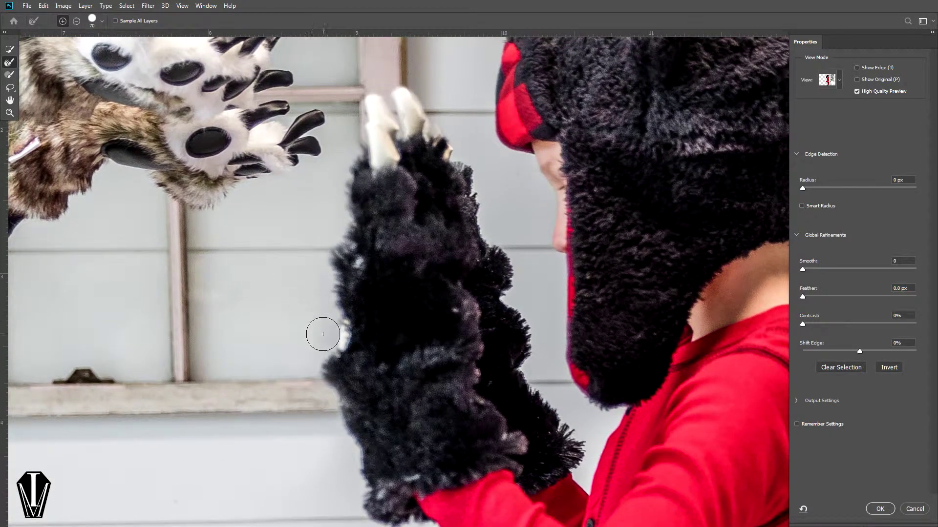
{"action": "mouse_move", "coordinate": [339, 331]}
{"action": "left_mouse_down"}
{"action": "mouse_move", "coordinate": [326, 285]}
{"action": "mouse_move", "coordinate": [349, 266]}
{"action": "mouse_move", "coordinate": [350, 151]}
{"action": "left_mouse_up"}
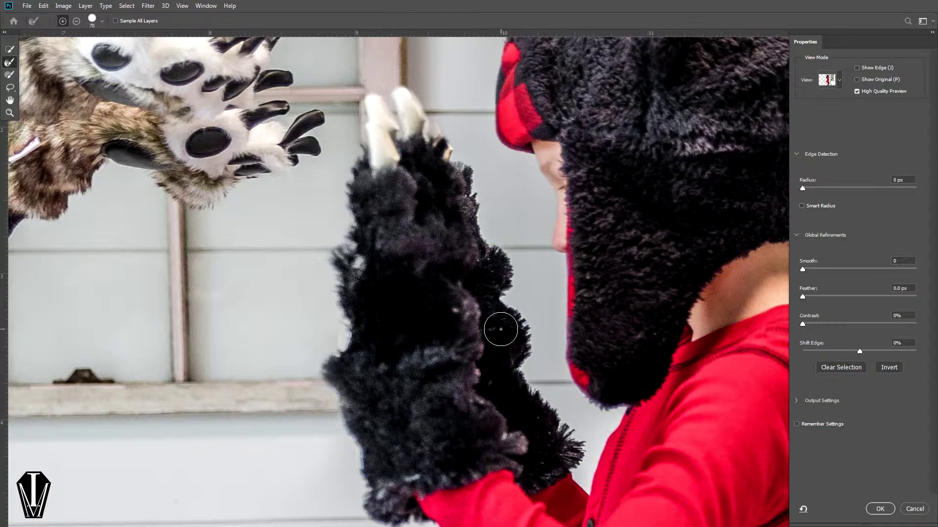
{"action": "scroll", "coordinate": [501, 329], "scroll_direction": "down", "scroll_amount": 6}
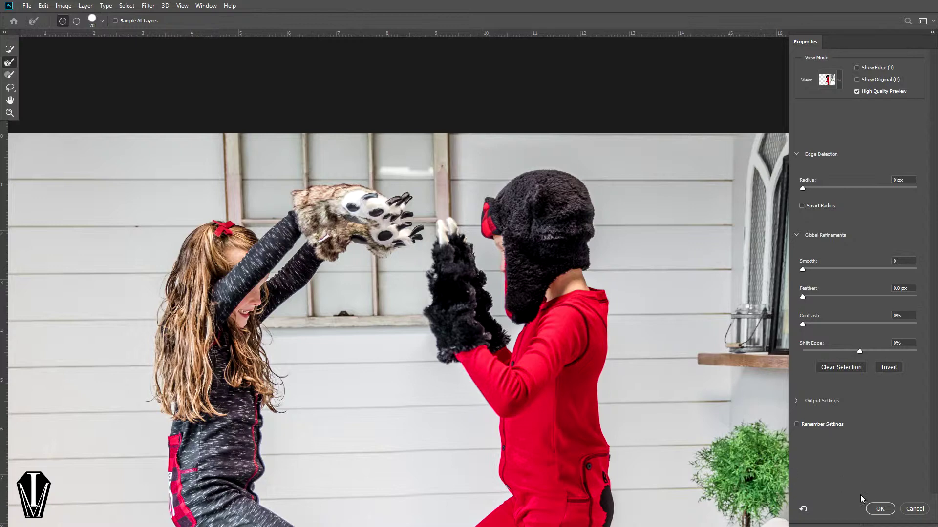
{"action": "left_click", "coordinate": [881, 509]}
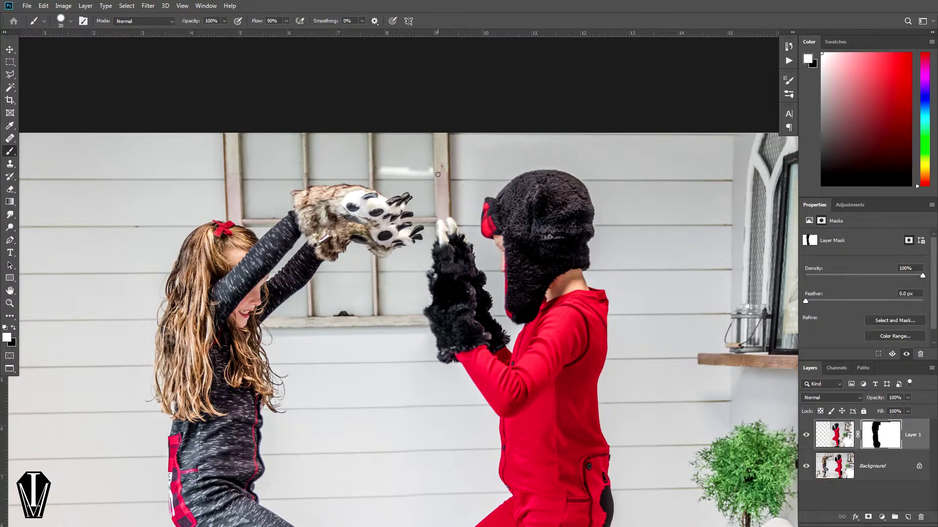
- Create a new layer named "Window Glint Removal" above Layer 1
{"action": "scroll", "coordinate": [438, 174], "scroll_direction": "up", "scroll_amount": 6}
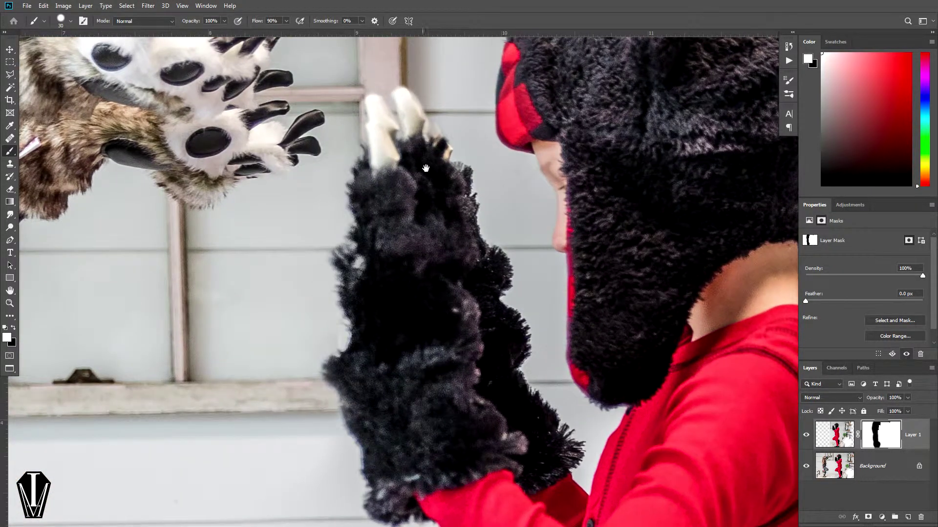
{"action": "left_click_drag", "start_coordinate": [425, 169], "coordinate": [528, 327]}
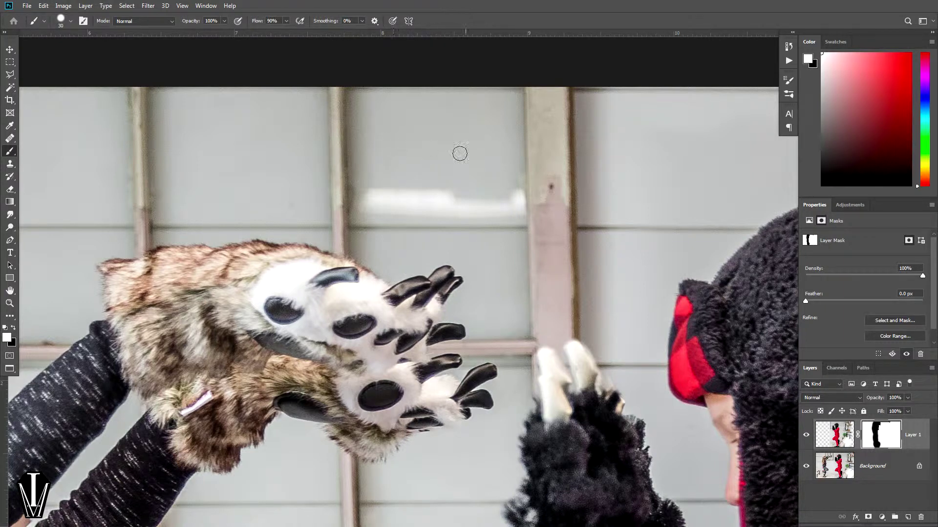
{"action": "left_click", "coordinate": [836, 434]}
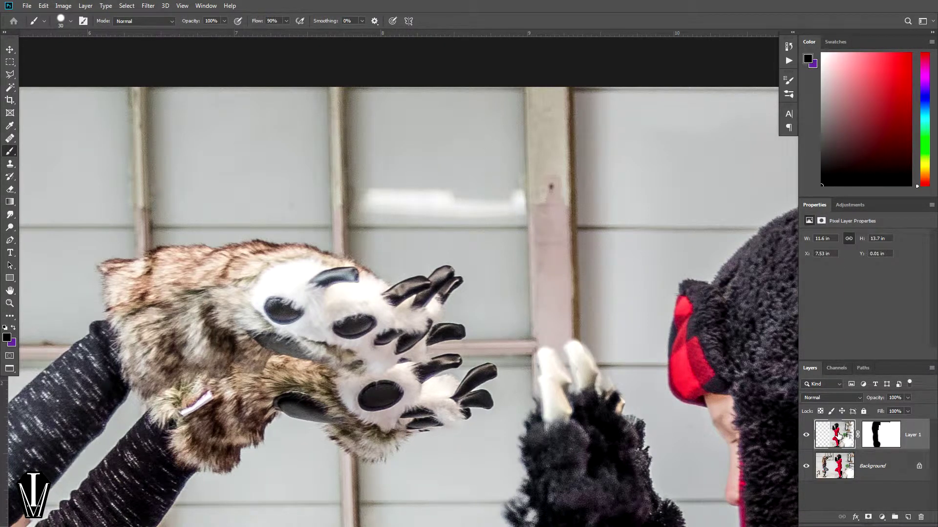
{"action": "key", "text": "ctrl+shift+n"}
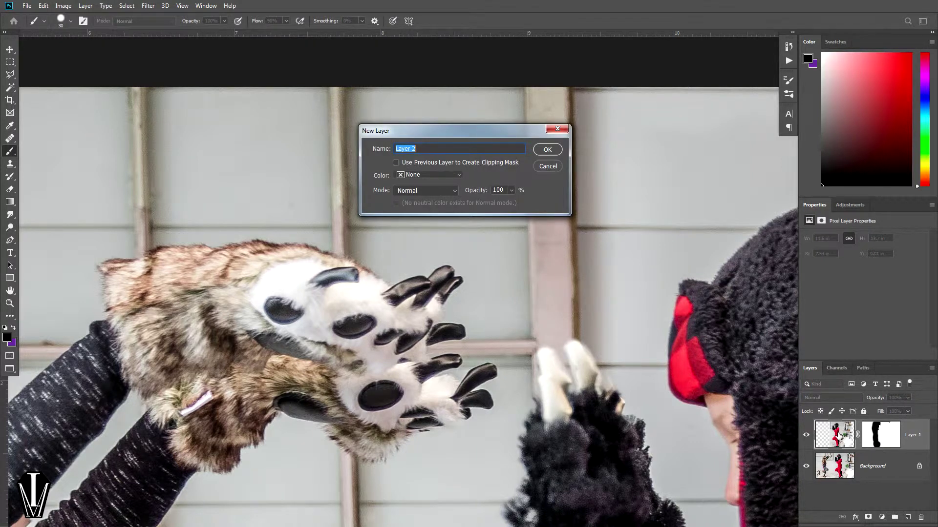
{"action": "type", "text": "Window Glint Removal"}
{"action": "key", "text": "Return"}
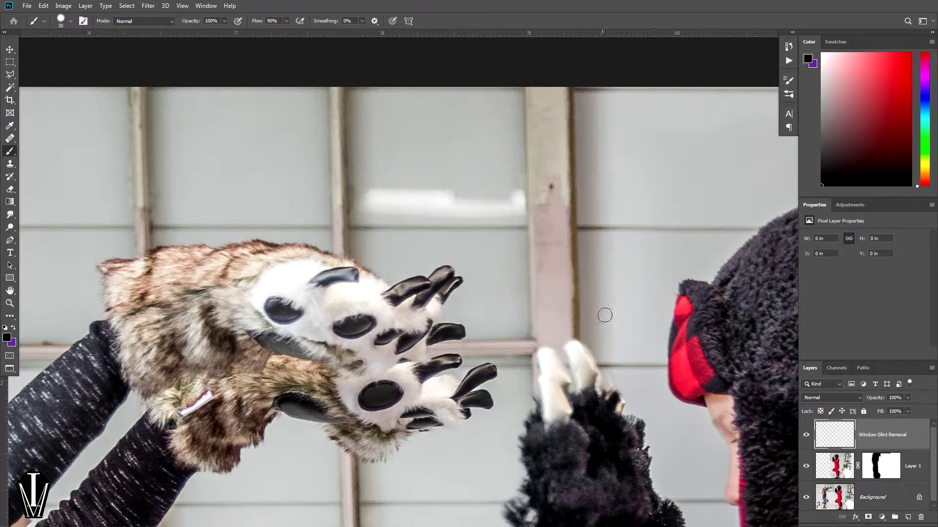
- Cover the white glint in the window pane using a 70 px Clone Stamp sampling Current & Below, sourced from the clean area above it
{"action": "key", "text": "s"}
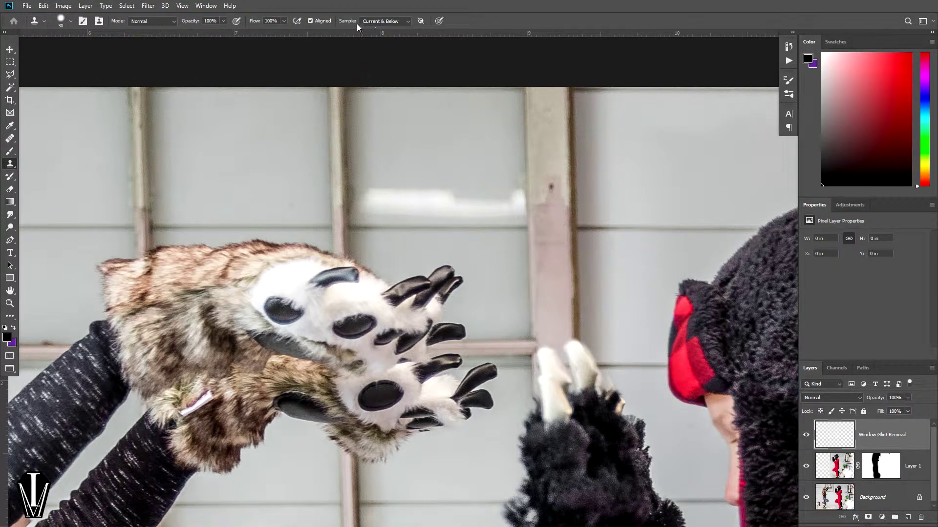
{"action": "left_click", "coordinate": [404, 21]}
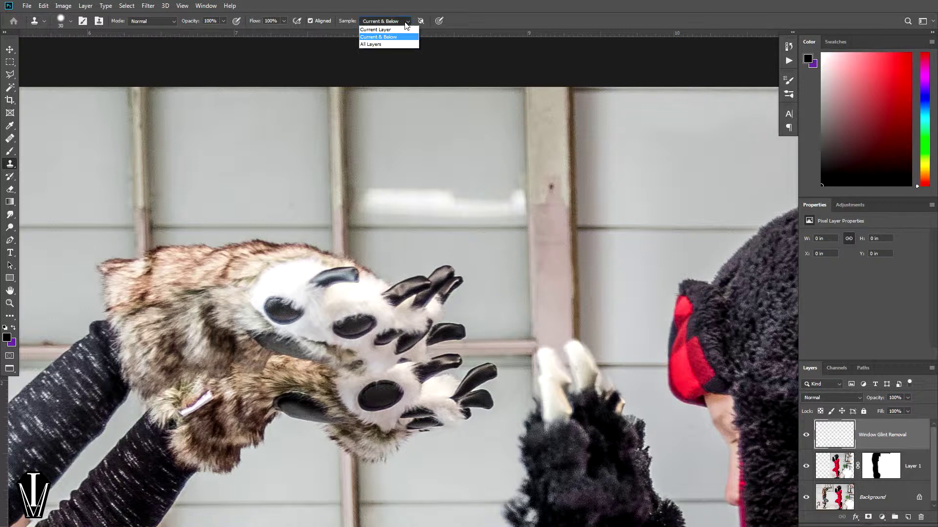
{"action": "left_click", "coordinate": [386, 36]}
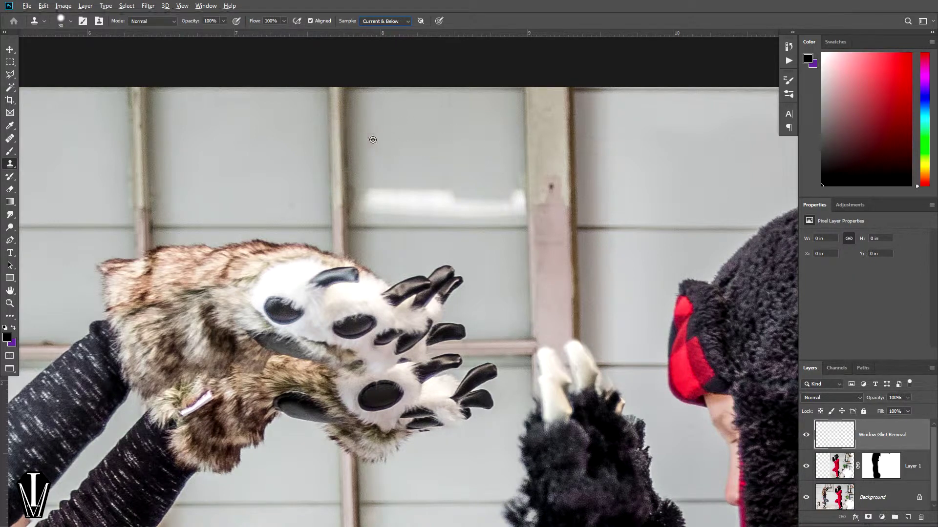
{"action": "left_click", "coordinate": [517, 135], "text": "alt"}
{"action": "key", "text": "bracketright"}
{"action": "key", "text": "bracketright"}
{"action": "key", "text": "bracketright"}
{"action": "key", "text": "bracketright"}
{"action": "key", "text": "bracketright"}
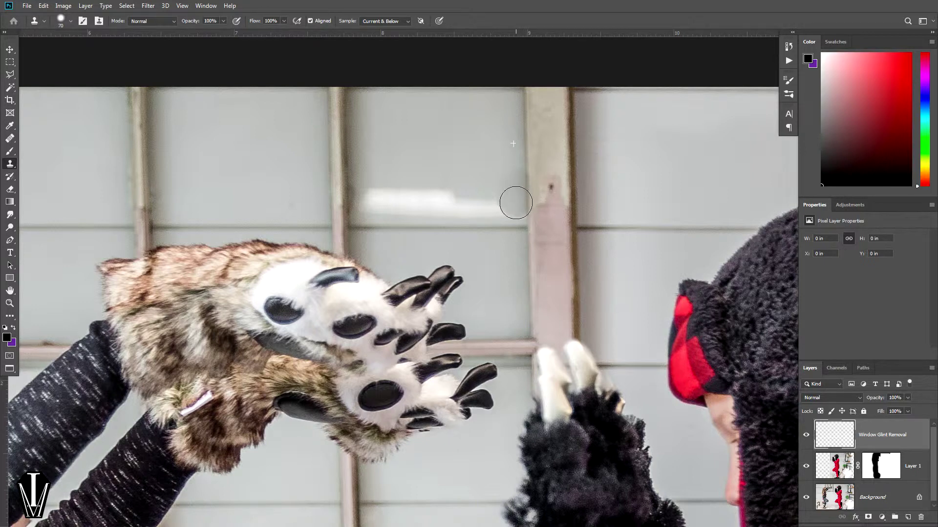
{"action": "mouse_move", "coordinate": [516, 203]}
{"action": "left_mouse_down"}
{"action": "mouse_move", "coordinate": [366, 210]}
{"action": "mouse_move", "coordinate": [364, 202]}
{"action": "mouse_move", "coordinate": [365, 180]}
{"action": "mouse_move", "coordinate": [367, 199]}
{"action": "mouse_move", "coordinate": [510, 183]}
{"action": "mouse_move", "coordinate": [487, 185]}
{"action": "mouse_move", "coordinate": [507, 202]}
{"action": "mouse_move", "coordinate": [495, 200]}
{"action": "mouse_move", "coordinate": [505, 178]}
{"action": "mouse_move", "coordinate": [367, 177]}
{"action": "mouse_move", "coordinate": [507, 170]}
{"action": "mouse_move", "coordinate": [361, 168]}
{"action": "mouse_move", "coordinate": [510, 167]}
{"action": "left_mouse_up"}
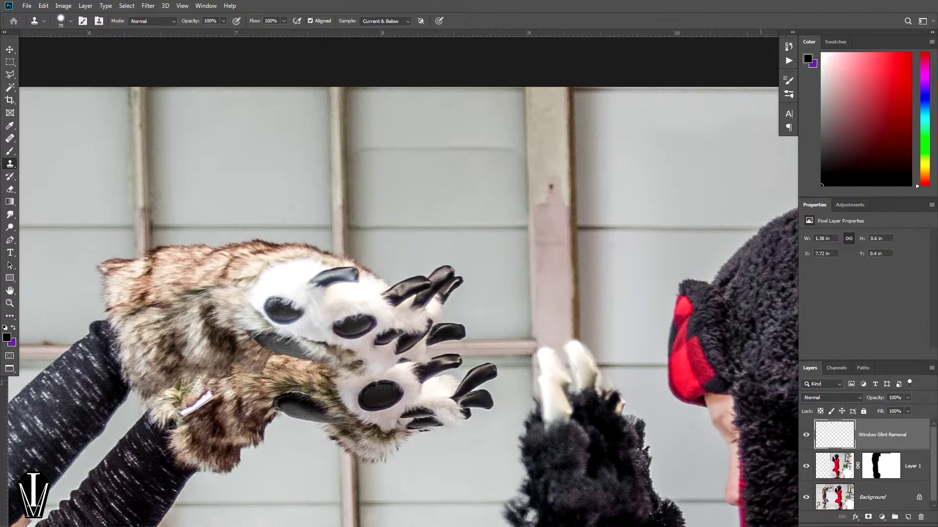
- Check the glint cleanup by isolating the Window Glint Removal layer, then comparing the photo with it hidden and shown
{"action": "left_click", "coordinate": [806, 439], "text": "alt"}
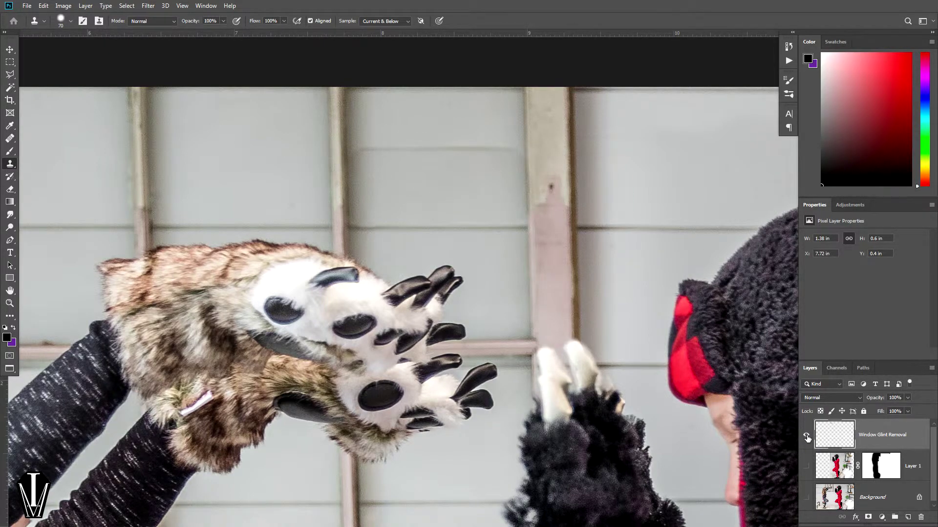
{"action": "left_click", "coordinate": [807, 439], "text": "alt"}
{"action": "left_click", "coordinate": [806, 439], "text": "alt"}
{"action": "left_click", "coordinate": [807, 439], "text": "alt"}
{"action": "left_click", "coordinate": [807, 438]}
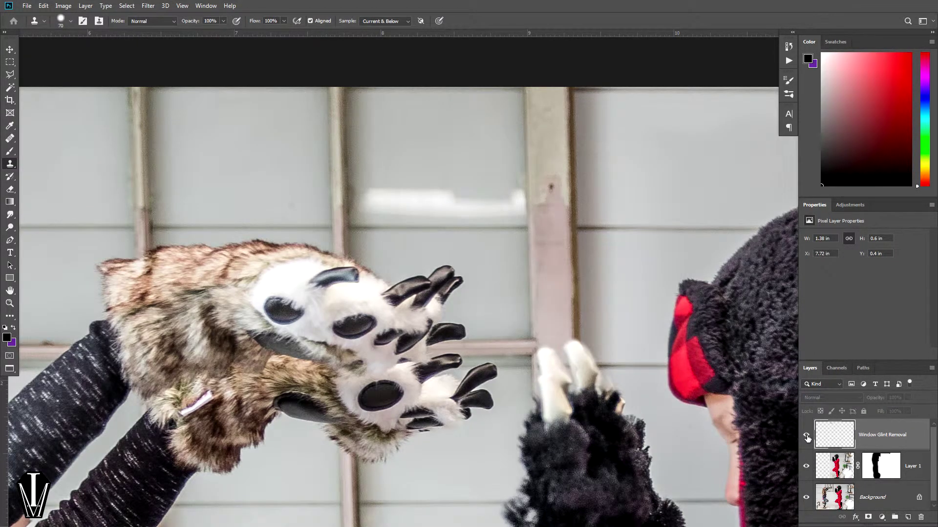
{"action": "left_click", "coordinate": [807, 438]}
{"action": "left_click", "coordinate": [807, 438]}
{"action": "left_click", "coordinate": [806, 438]}
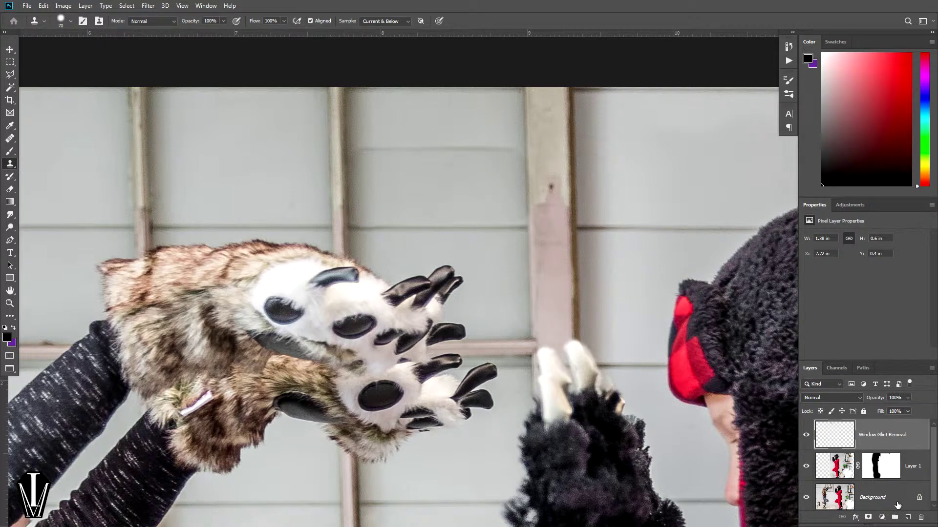
- Add a layer mask to Window Glint Removal and paint black with a soft 150 px brush over the duplicated horizontal line in the pane
{"action": "left_click", "coordinate": [869, 518]}
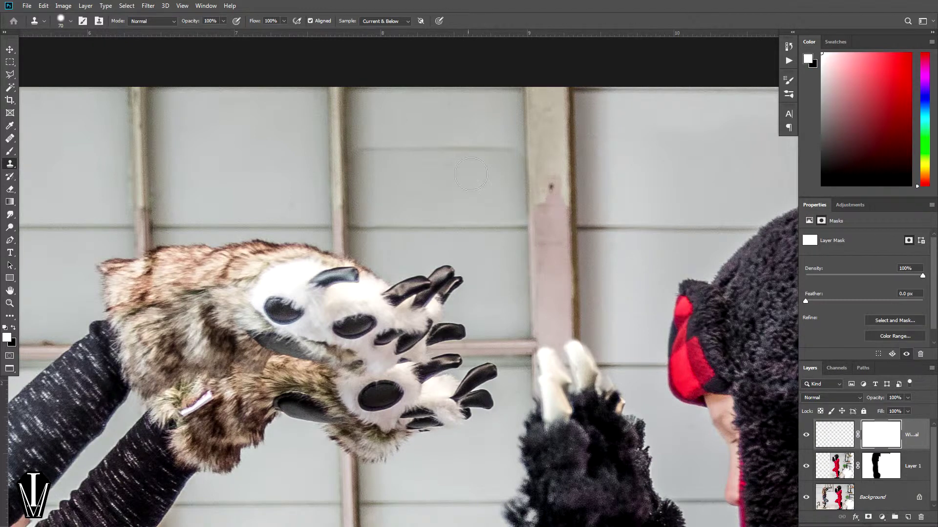
{"action": "key", "text": "b"}
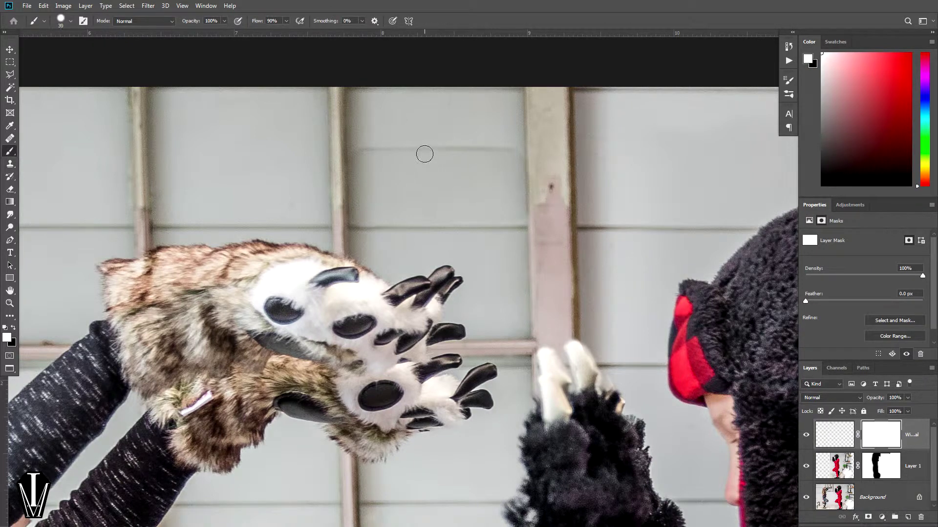
{"action": "key", "text": "bracketright"}
{"action": "key", "text": "bracketright"}
{"action": "key", "text": "bracketright"}
{"action": "key", "text": "bracketright"}
{"action": "key", "text": "bracketright"}
{"action": "key", "text": "bracketright"}
{"action": "key", "text": "bracketright"}
{"action": "key", "text": "bracketright"}
{"action": "key", "text": "bracketright"}
{"action": "key", "text": "bracketleft"}
{"action": "key", "text": "shift+bracketleft"}
{"action": "key", "text": "x"}
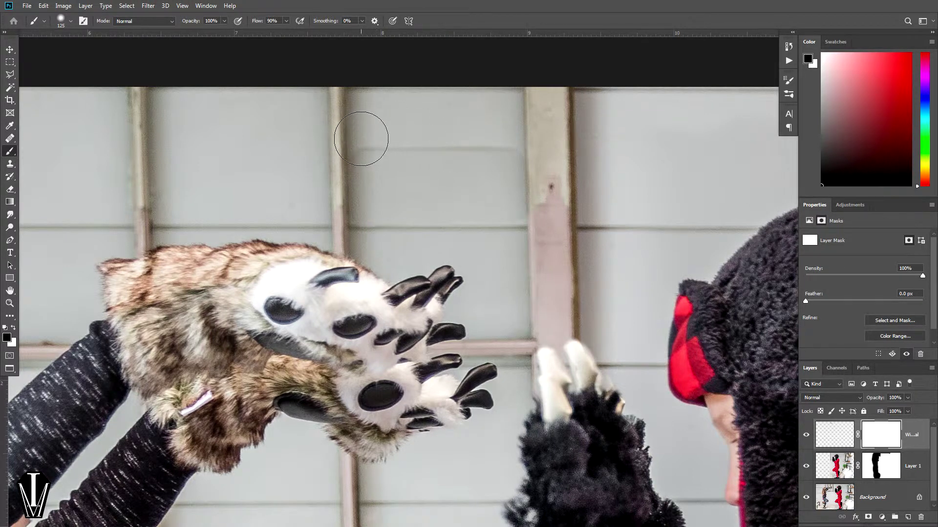
{"action": "key", "text": "bracketright"}
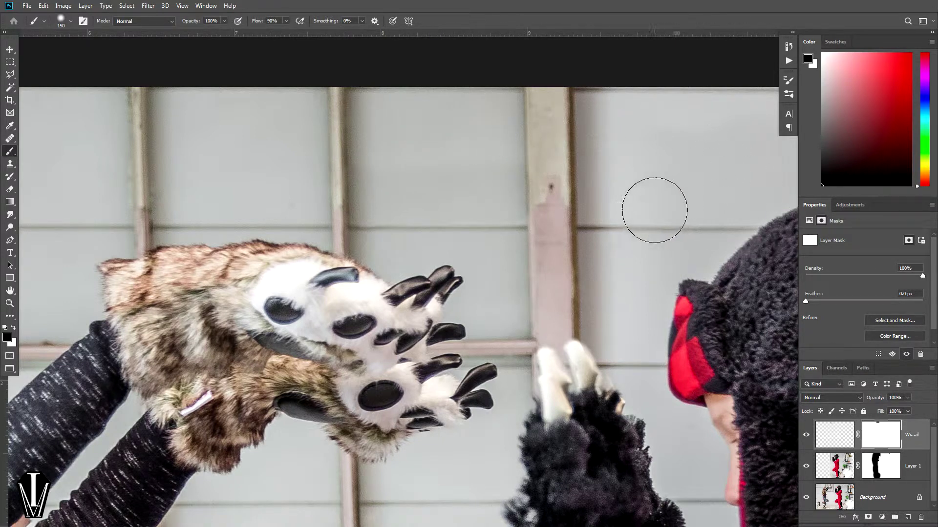
{"action": "scroll", "coordinate": [459, 307], "scroll_direction": "down", "scroll_amount": 3}
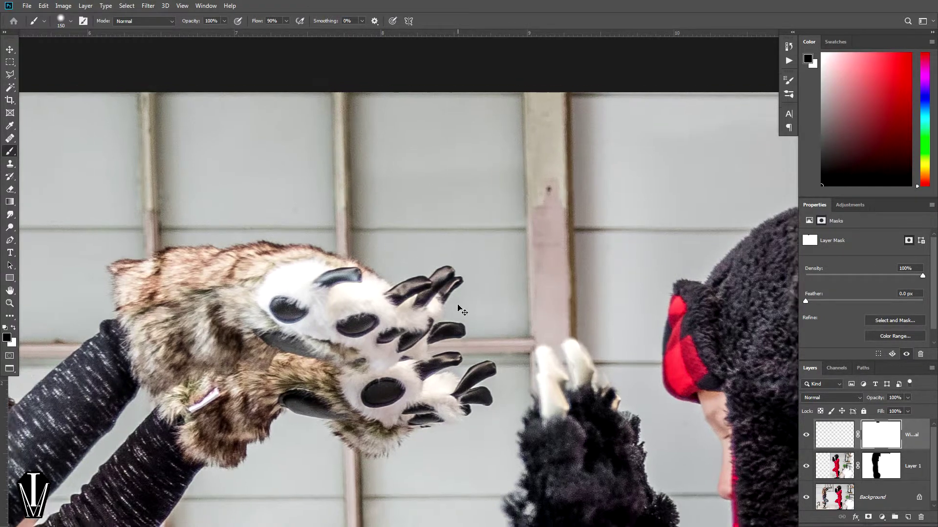
{"action": "scroll", "coordinate": [474, 307], "scroll_direction": "down", "scroll_amount": 2}
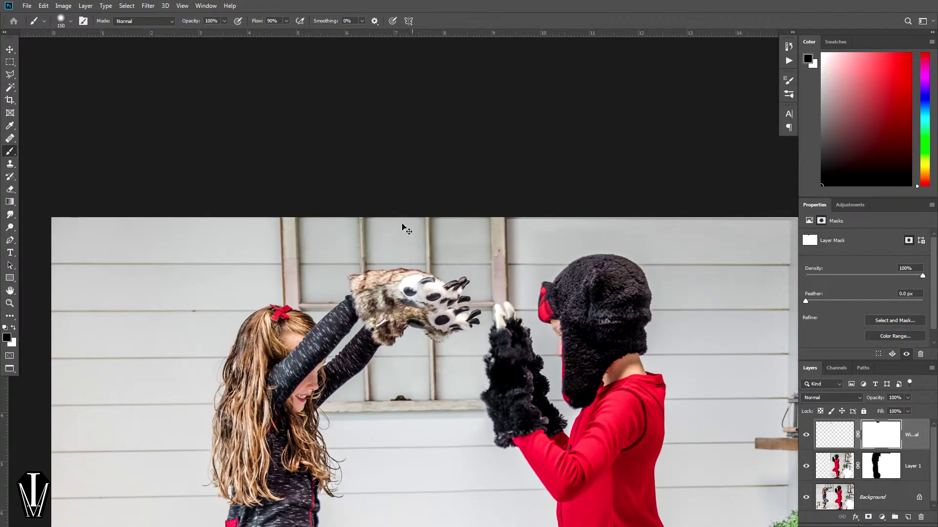
{"action": "scroll", "coordinate": [469, 293], "scroll_direction": "up", "scroll_amount": 2}
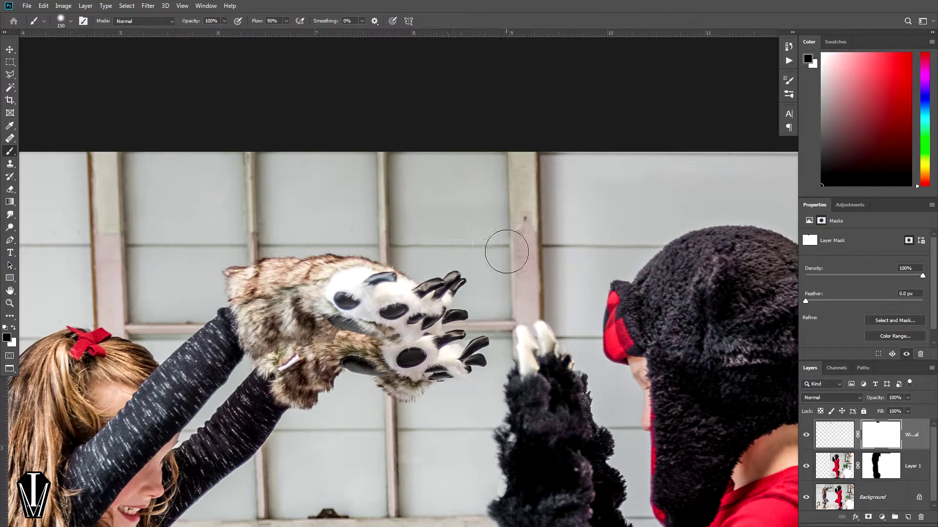
- Reduce the opacity of the Window Glint Removal layer to 74%, targeting the layer's pixels rather than its mask
{"action": "left_click", "coordinate": [836, 437]}
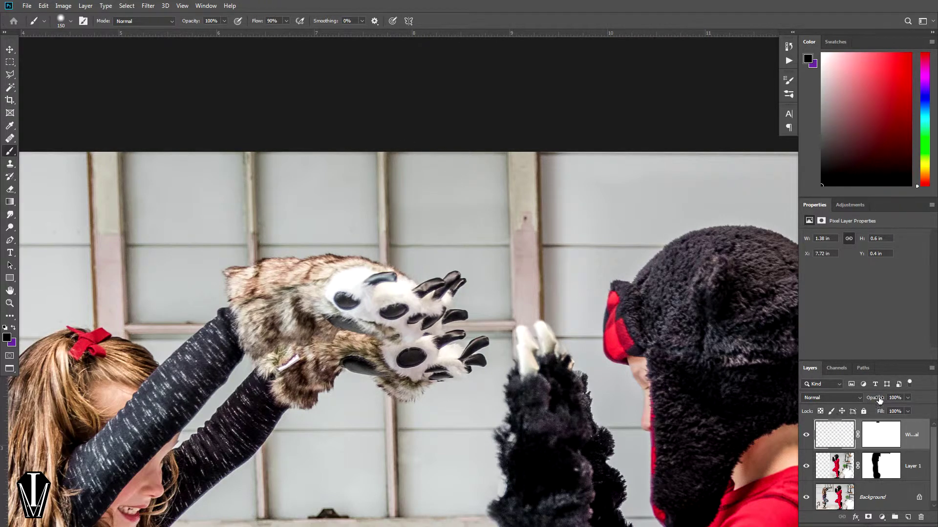
{"action": "mouse_move", "coordinate": [879, 401]}
{"action": "left_mouse_down"}
{"action": "mouse_move", "coordinate": [854, 409]}
{"action": "mouse_move", "coordinate": [863, 409]}
{"action": "left_mouse_up"}
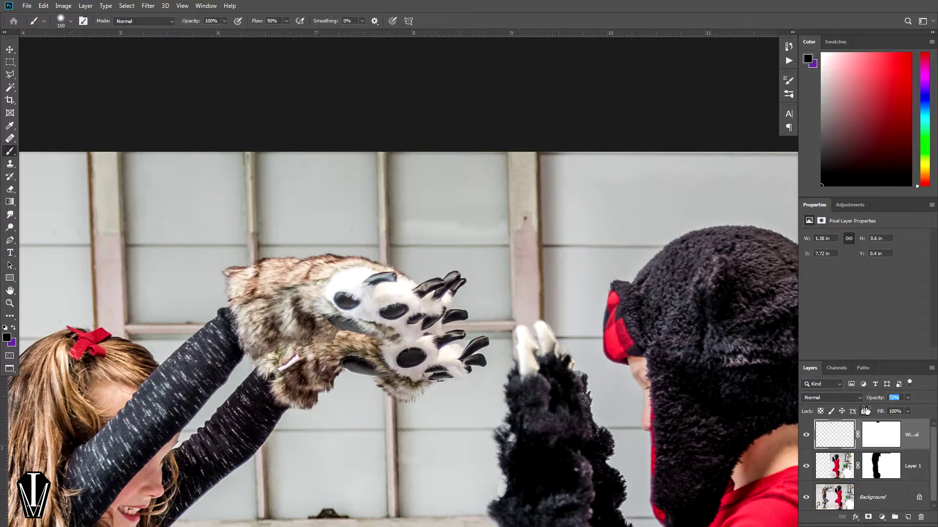
{"action": "mouse_move", "coordinate": [863, 411]}
{"action": "left_mouse_down"}
{"action": "mouse_move", "coordinate": [850, 412]}
{"action": "mouse_move", "coordinate": [857, 415]}
{"action": "left_mouse_up"}
{"action": "key", "text": "ctrl+minus"}
{"action": "key", "text": "ctrl+minus"}
{"action": "key", "text": "ctrl+minus"}
{"action": "key", "text": "ctrl+minus"}
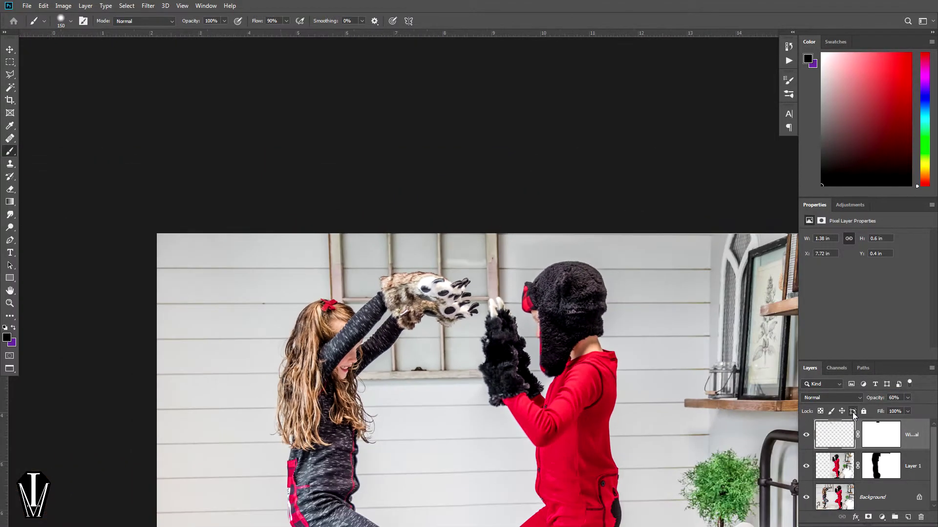
{"action": "key", "text": "ctrl+plus"}
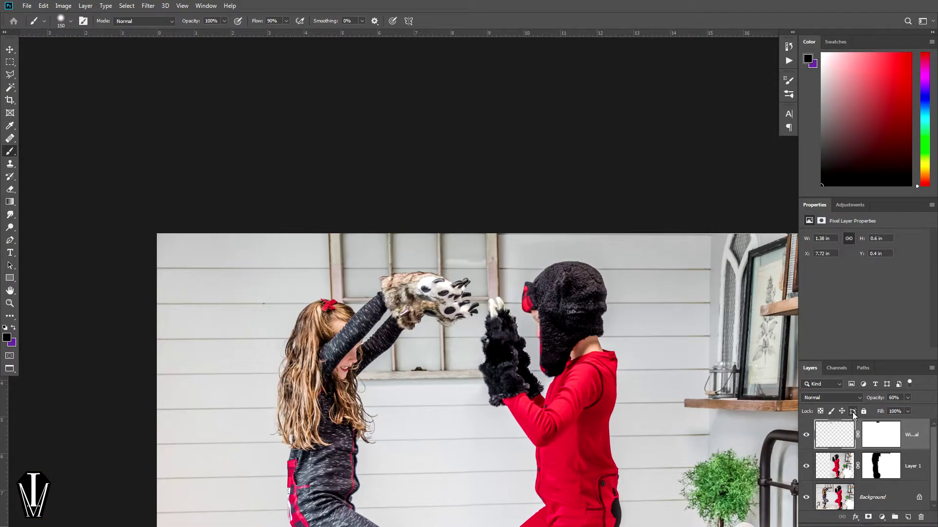
{"action": "left_click_drag", "start_coordinate": [656, 443], "coordinate": [589, 303]}
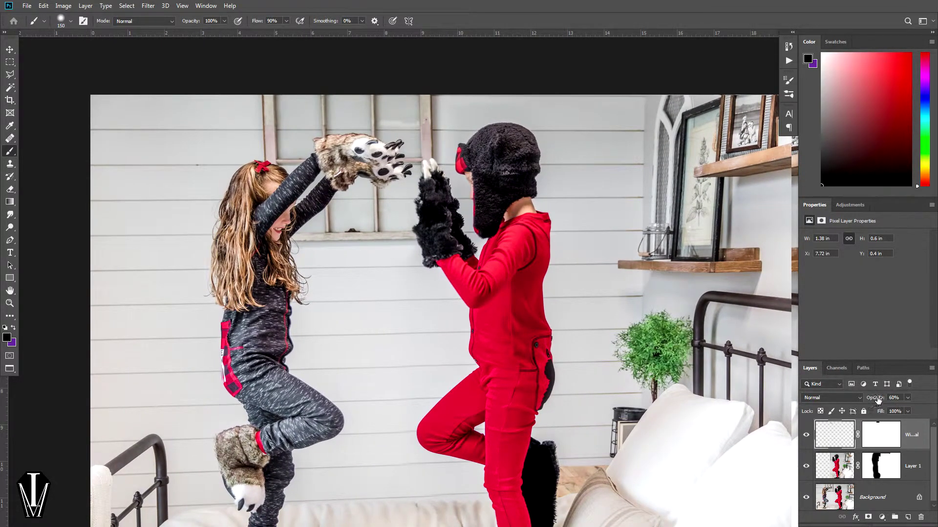
{"action": "mouse_move", "coordinate": [878, 399]}
{"action": "left_mouse_down"}
{"action": "mouse_move", "coordinate": [862, 400]}
{"action": "mouse_move", "coordinate": [870, 400]}
{"action": "left_mouse_up"}
- Compare the photo with the Window Glint Removal layer hidden and shown, and look over the picture from window to bed
{"action": "left_click", "coordinate": [806, 436]}
{"action": "left_click", "coordinate": [807, 436]}
{"action": "left_click", "coordinate": [807, 436]}
{"action": "left_click", "coordinate": [807, 436]}
{"action": "left_click", "coordinate": [807, 437]}
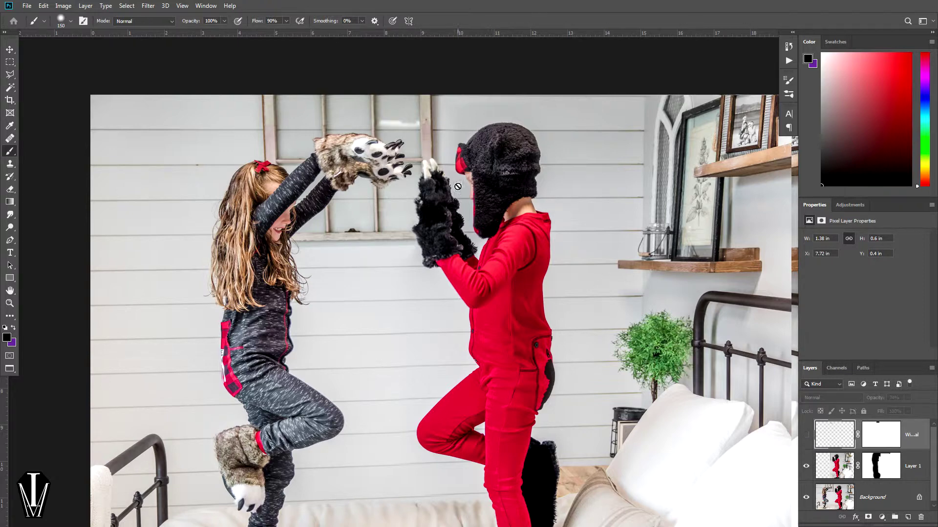
{"action": "key", "text": "h"}
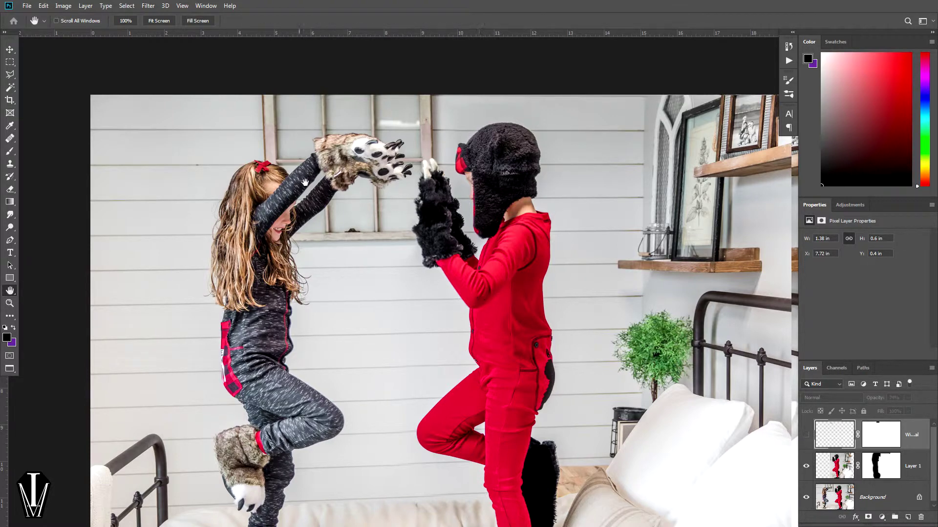
{"action": "left_click_drag", "start_coordinate": [261, 368], "coordinate": [272, 231]}
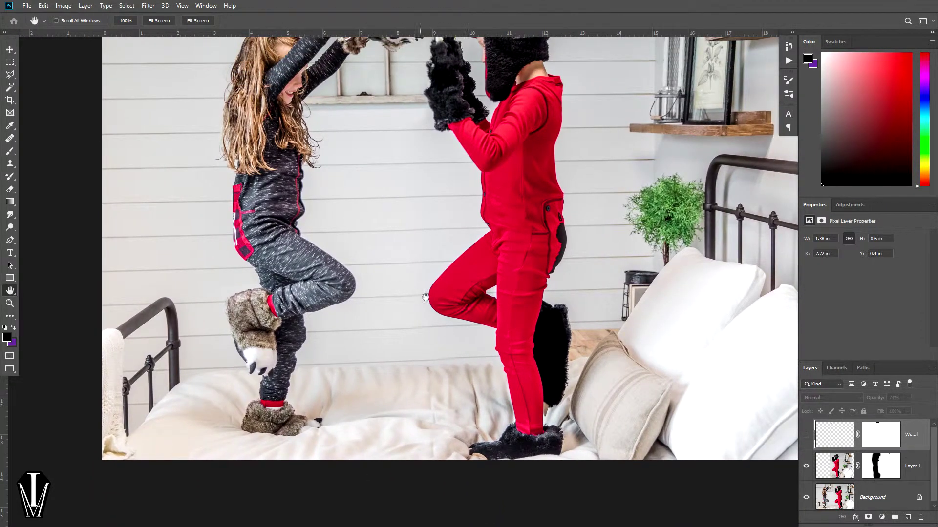
{"action": "left_click_drag", "start_coordinate": [360, 189], "coordinate": [340, 368]}
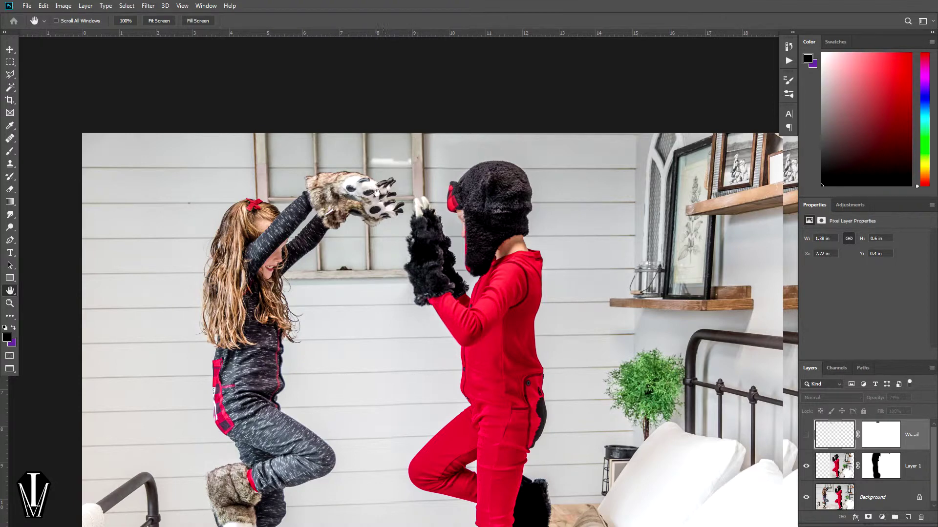
{"action": "left_click", "coordinate": [806, 436]}
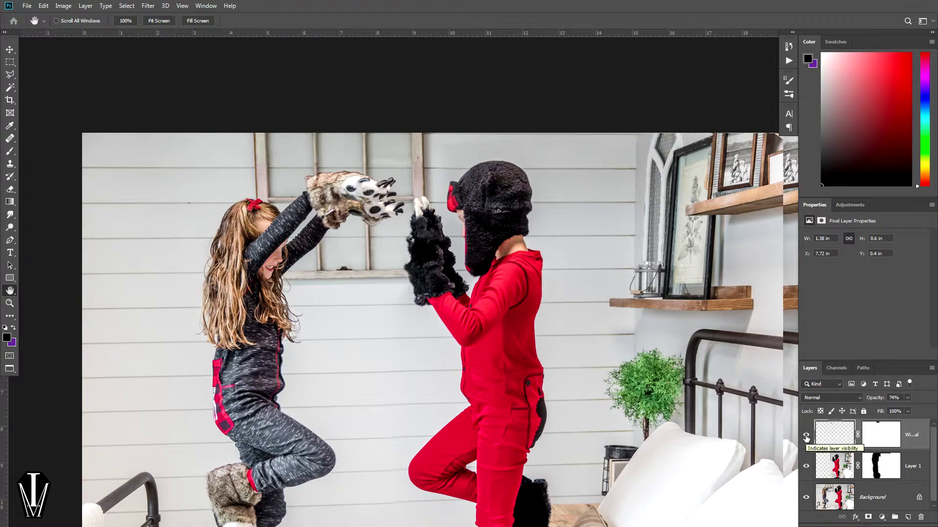
- Place a vertical guide at about 19 in, along the seam where the copied half ends beside the shelves and pillows
{"action": "key", "text": "ctrl+minus"}
{"action": "key", "text": "ctrl+minus"}
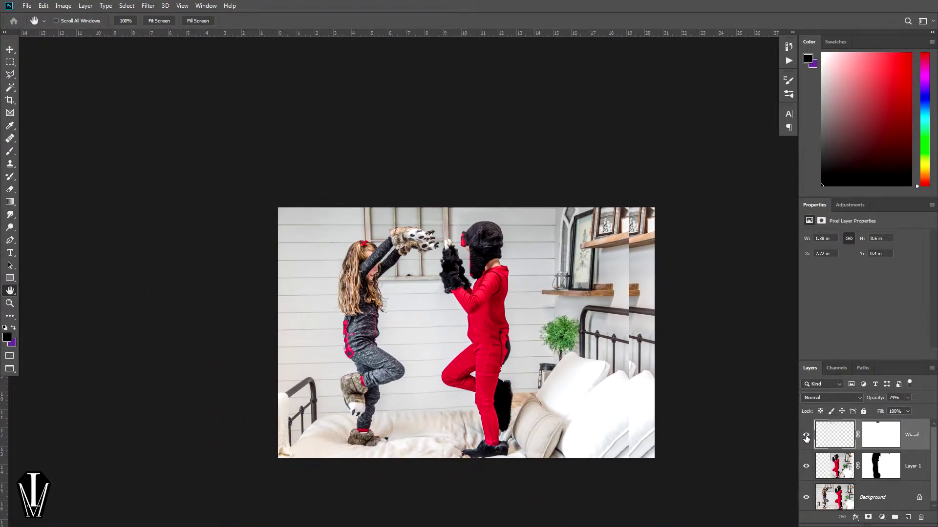
{"action": "key", "text": "ctrl+plus"}
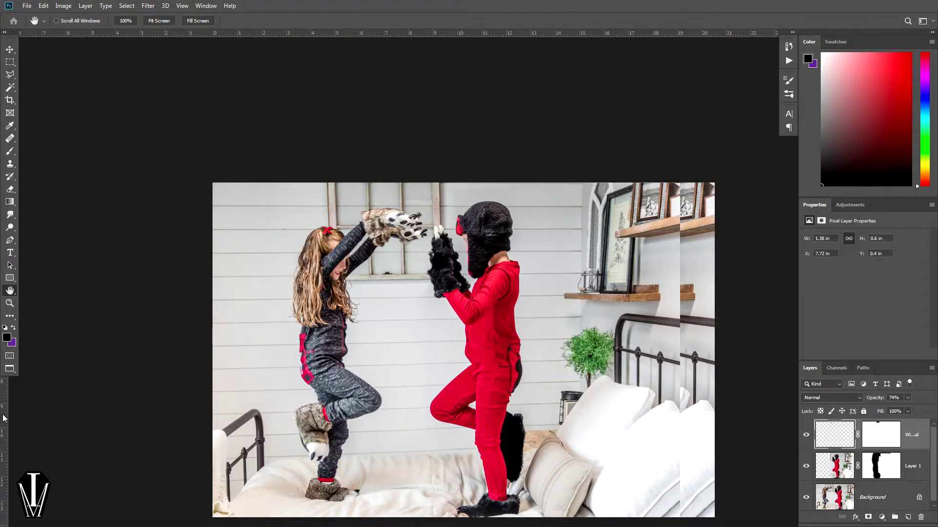
{"action": "left_click_drag", "start_coordinate": [4, 418], "coordinate": [678, 441]}
- Select Layer 1 and place a horizontal guide along the top edge of its main image content, below the thin light strip
{"action": "left_click", "coordinate": [830, 467]}
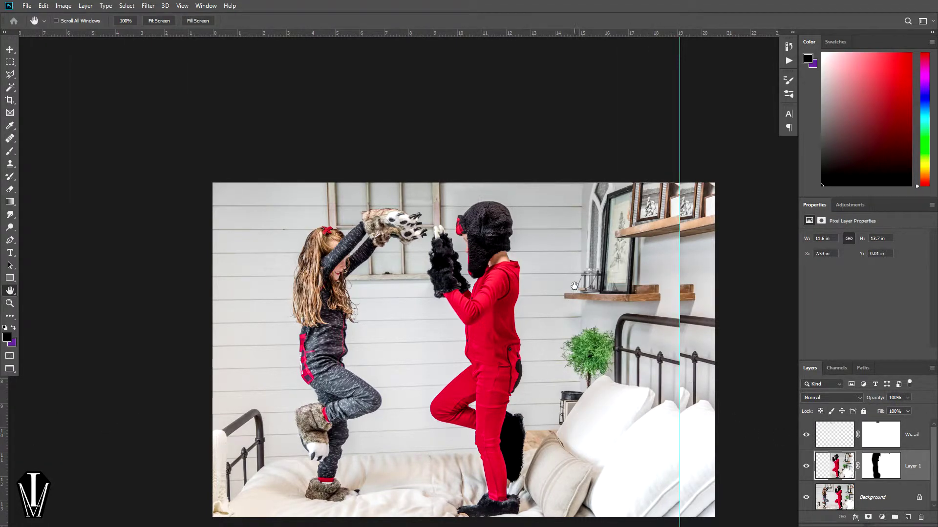
{"action": "key", "text": "z"}
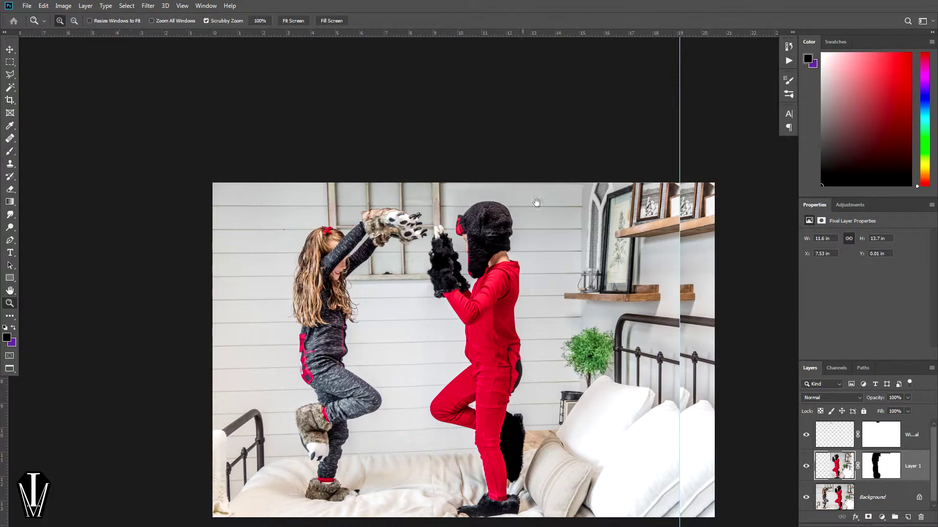
{"action": "left_click_drag", "start_coordinate": [449, 174], "coordinate": [36, 279]}
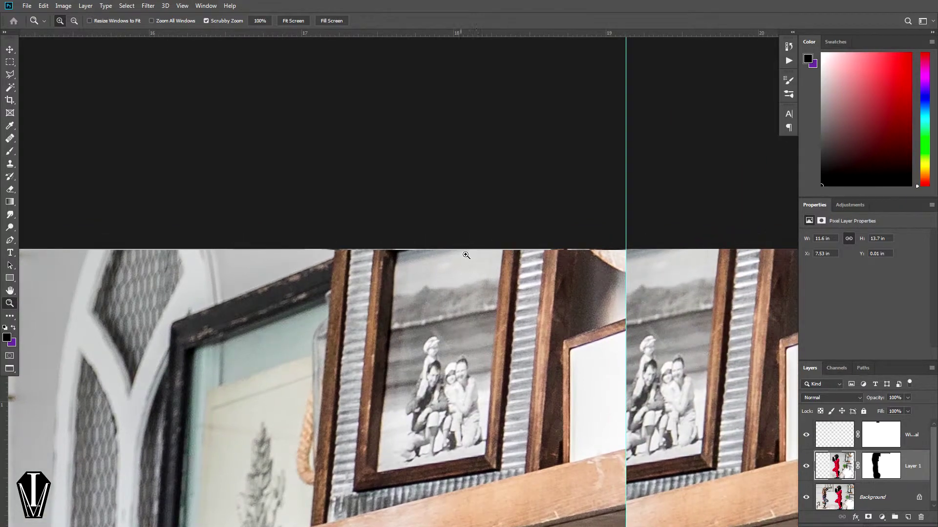
{"action": "left_click_drag", "start_coordinate": [402, 255], "coordinate": [404, 251]}
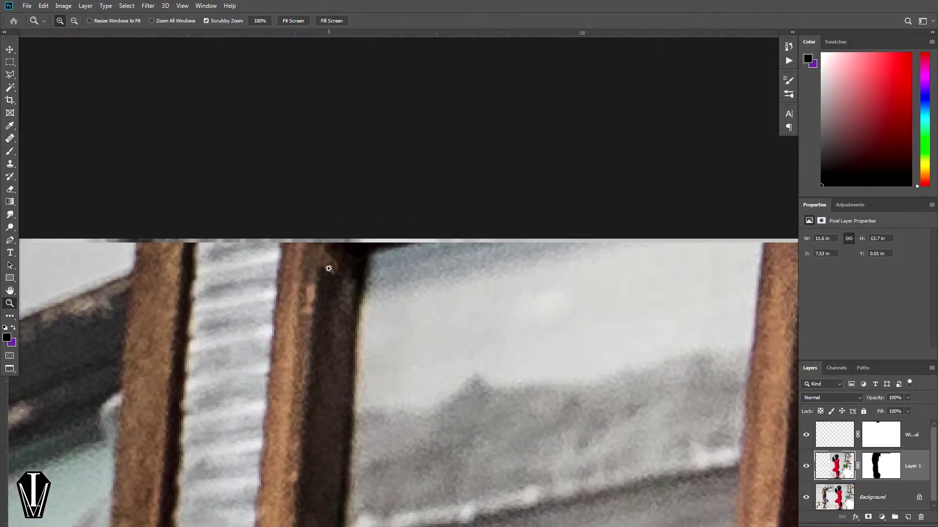
{"action": "left_click_drag", "start_coordinate": [319, 33], "coordinate": [326, 242]}
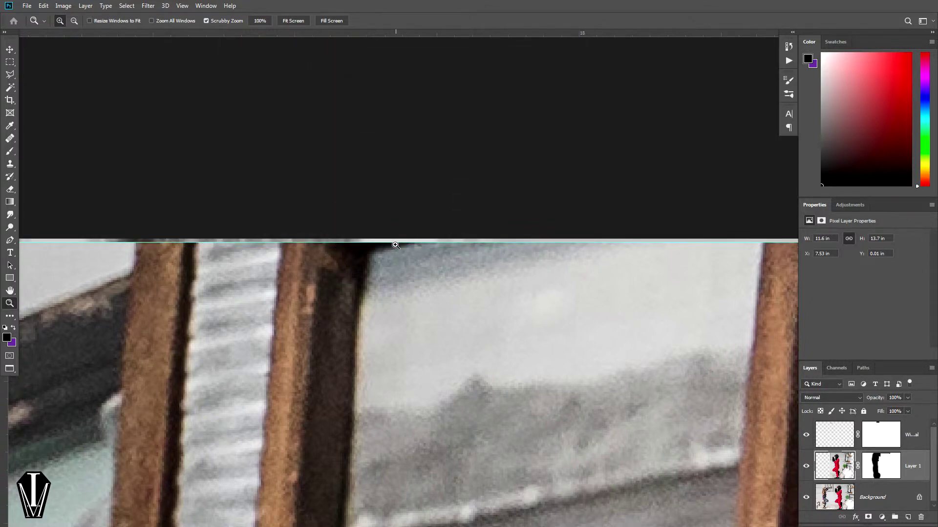
- Compare the original photo with the edited composite by repeatedly isolating the Background layer and restoring all layers
{"action": "scroll", "coordinate": [396, 248], "scroll_direction": "down", "scroll_amount": 10}
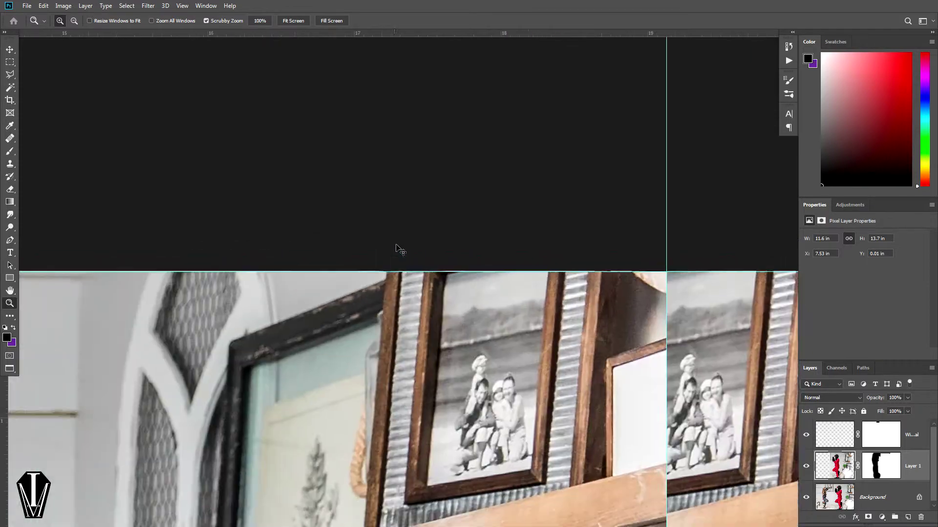
{"action": "scroll", "coordinate": [397, 248], "scroll_direction": "down", "scroll_amount": 4}
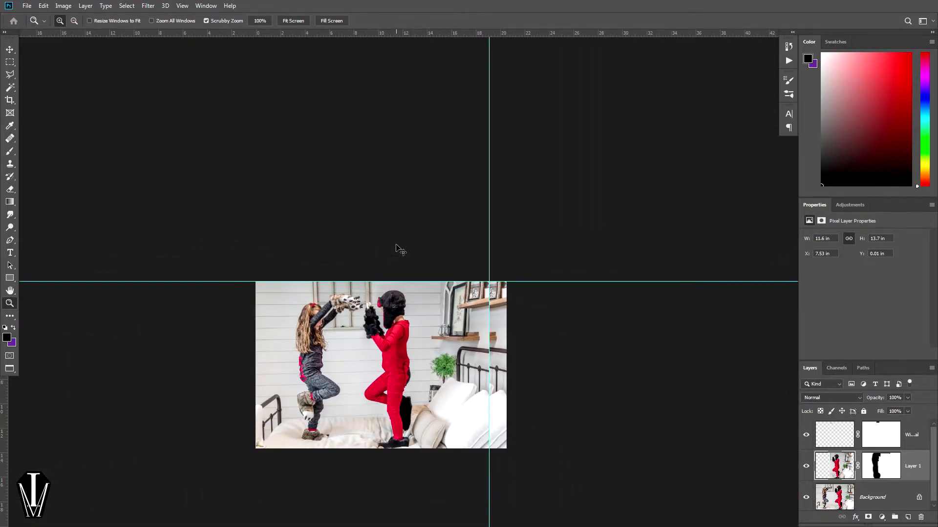
{"action": "scroll", "coordinate": [397, 247], "scroll_direction": "up", "scroll_amount": 2}
{"action": "left_click_drag", "start_coordinate": [396, 244], "coordinate": [452, 130]}
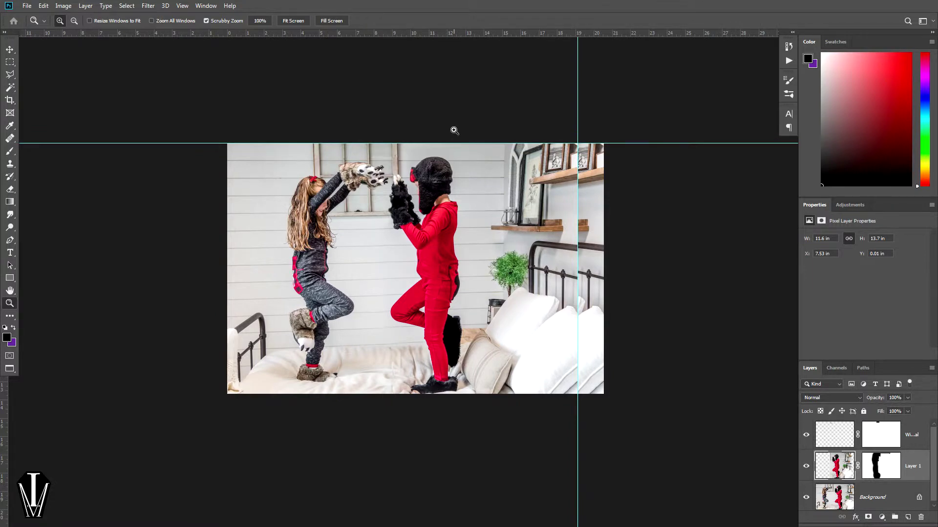
{"action": "key", "text": "alt"}
{"action": "left_click", "coordinate": [806, 498], "text": "alt"}
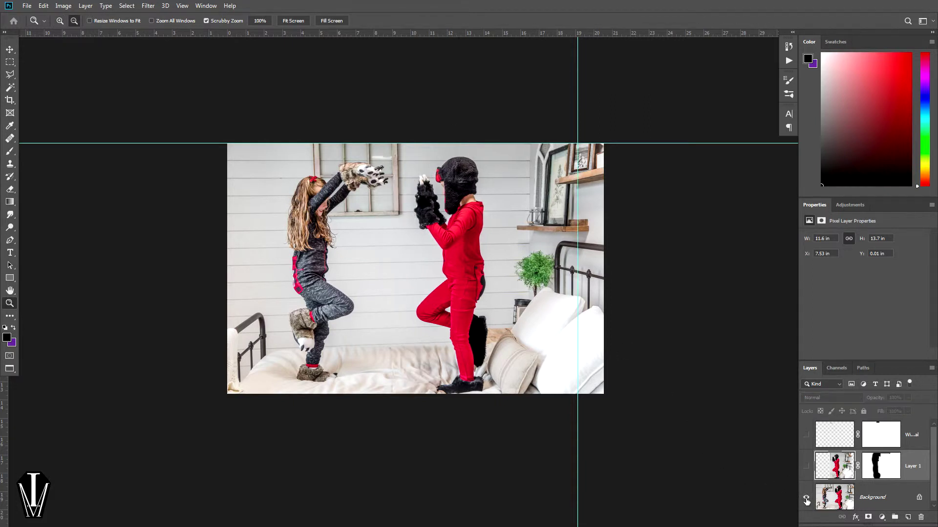
{"action": "left_click", "coordinate": [807, 498], "text": "alt"}
{"action": "left_click", "coordinate": [807, 498], "text": "alt"}
{"action": "left_click", "coordinate": [806, 499], "text": "alt"}
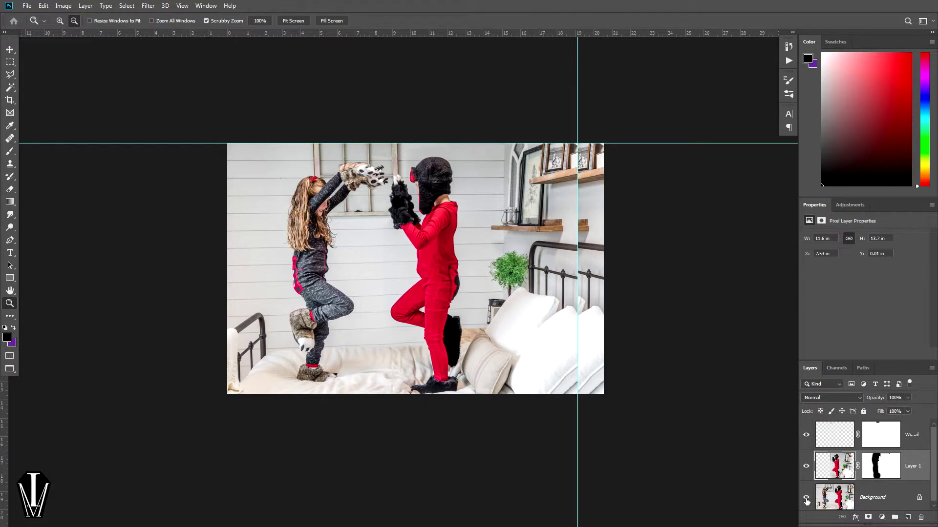
{"action": "left_click", "coordinate": [806, 499], "text": "alt"}
{"action": "left_click", "coordinate": [806, 499], "text": "alt"}
- Start a crop with the LazyOne preset (1725 x 2100) and position the photo so both children fit inside the frame
{"action": "left_click", "coordinate": [12, 61]}
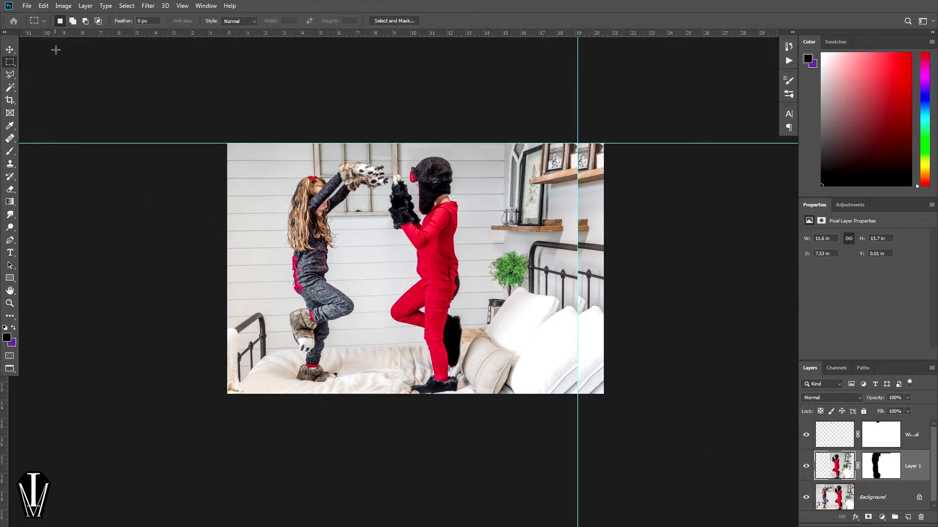
{"action": "key", "text": "c"}
{"action": "left_click", "coordinate": [95, 22]}
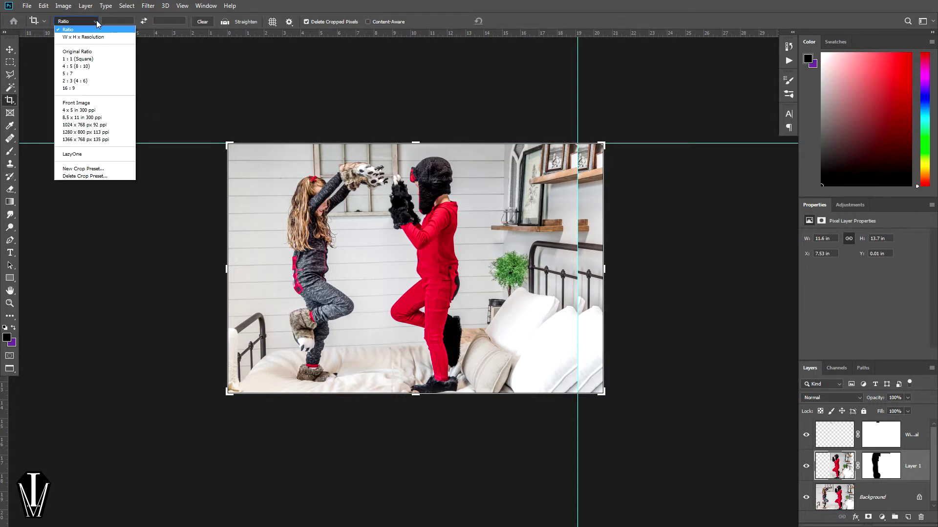
{"action": "left_click", "coordinate": [93, 154]}
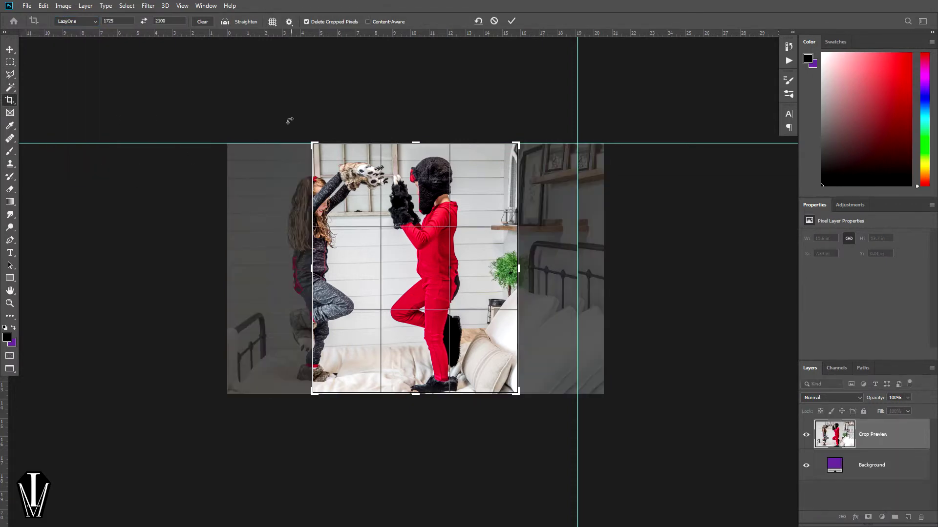
{"action": "left_click_drag", "start_coordinate": [421, 253], "coordinate": [464, 257]}
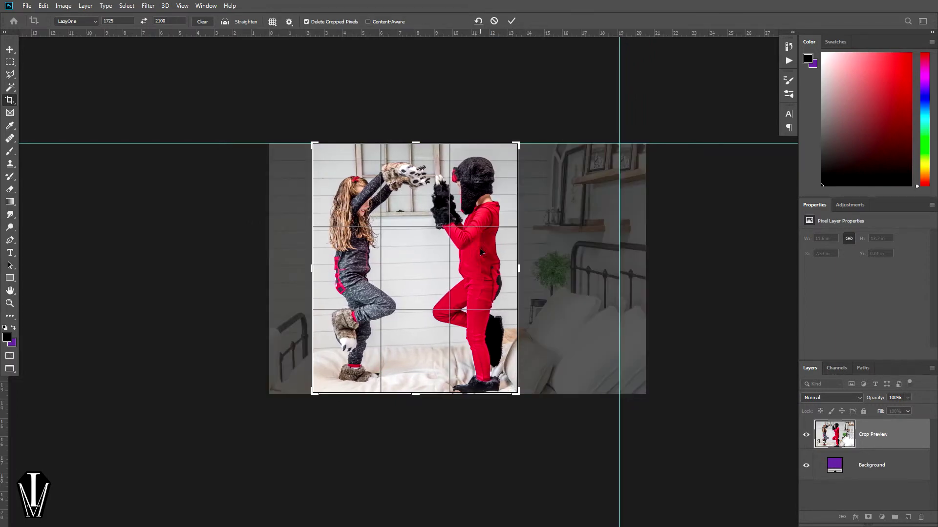